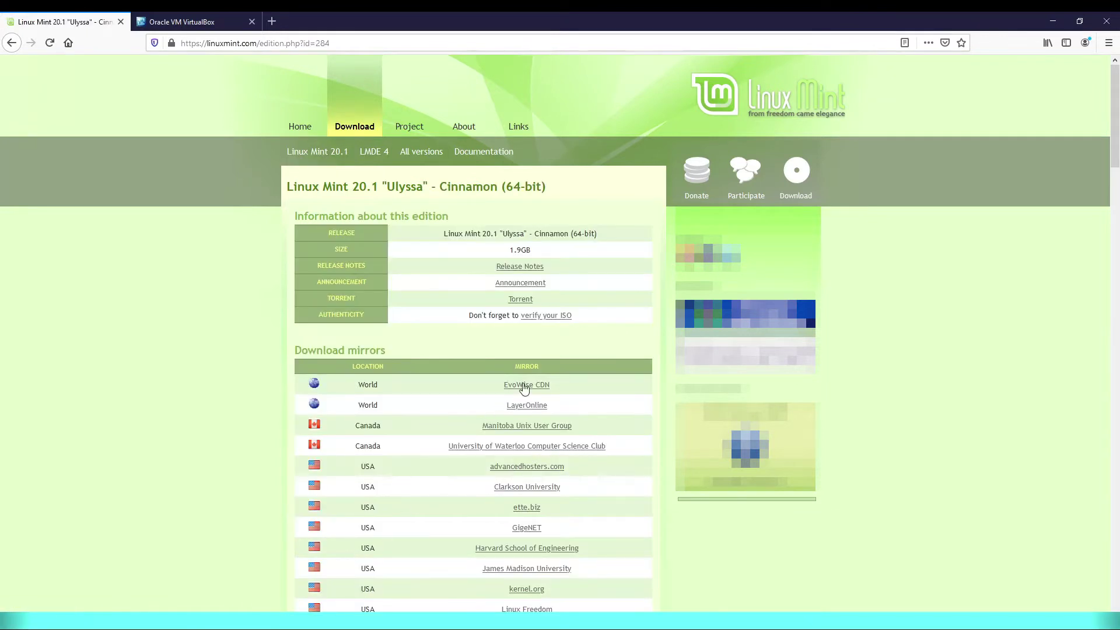
- Download the Linux Mint 20.1 Cinnamon 64-bit ISO from the EvoWise CDN mirror as a saved file
left_click(524, 386)
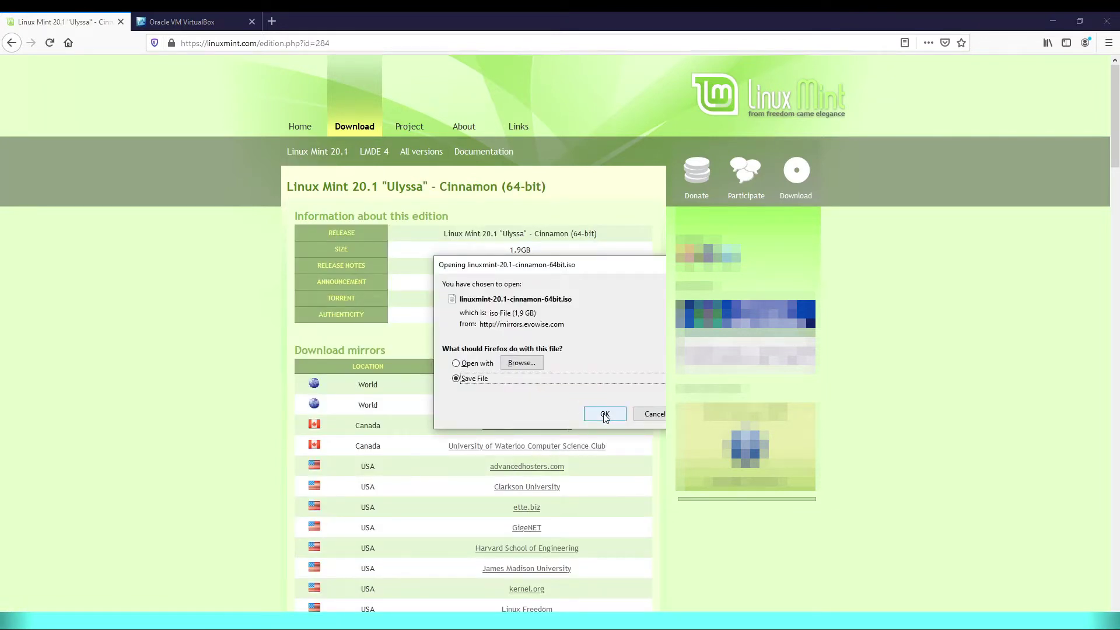
left_click(605, 414)
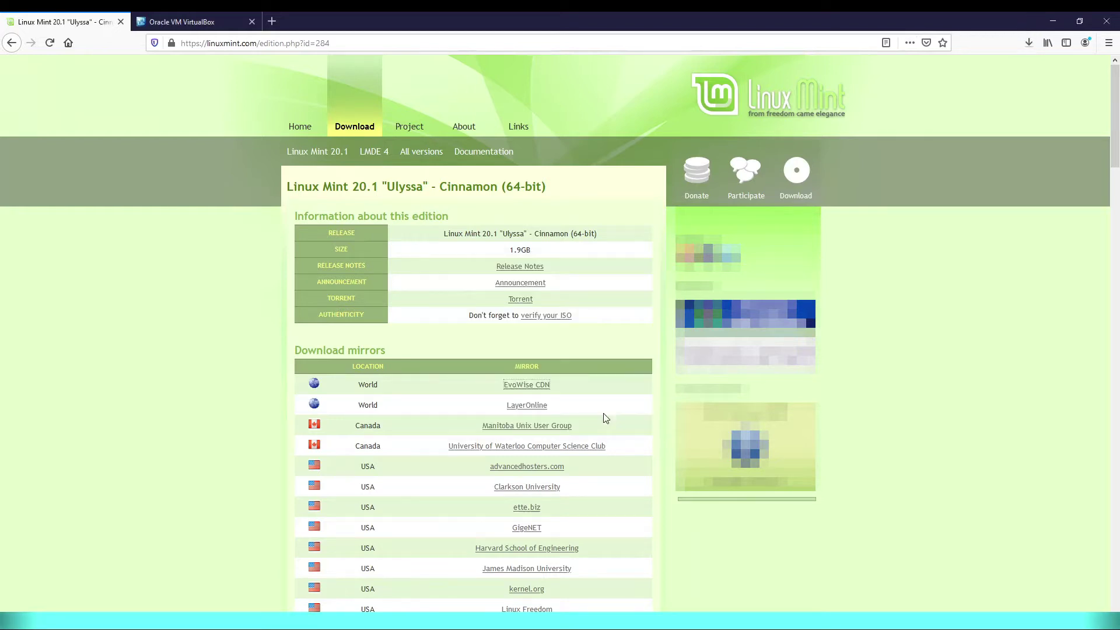
- Save the VirtualBox 6.1.18 Windows-hosts installer from the virtualbox.org Downloads page
left_click(204, 23)
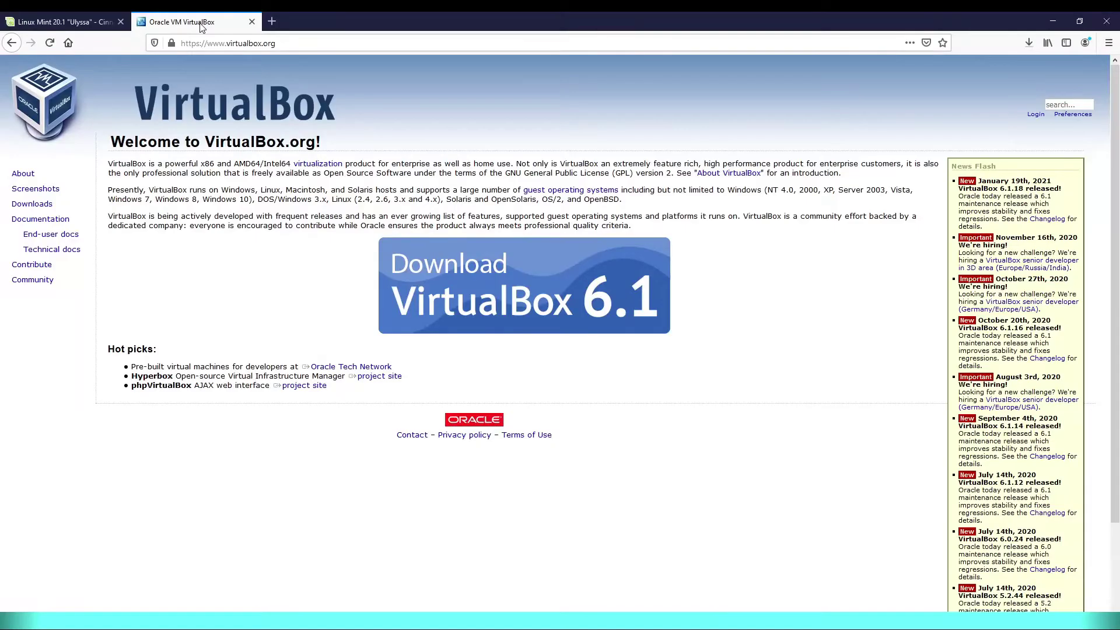
left_click(46, 206)
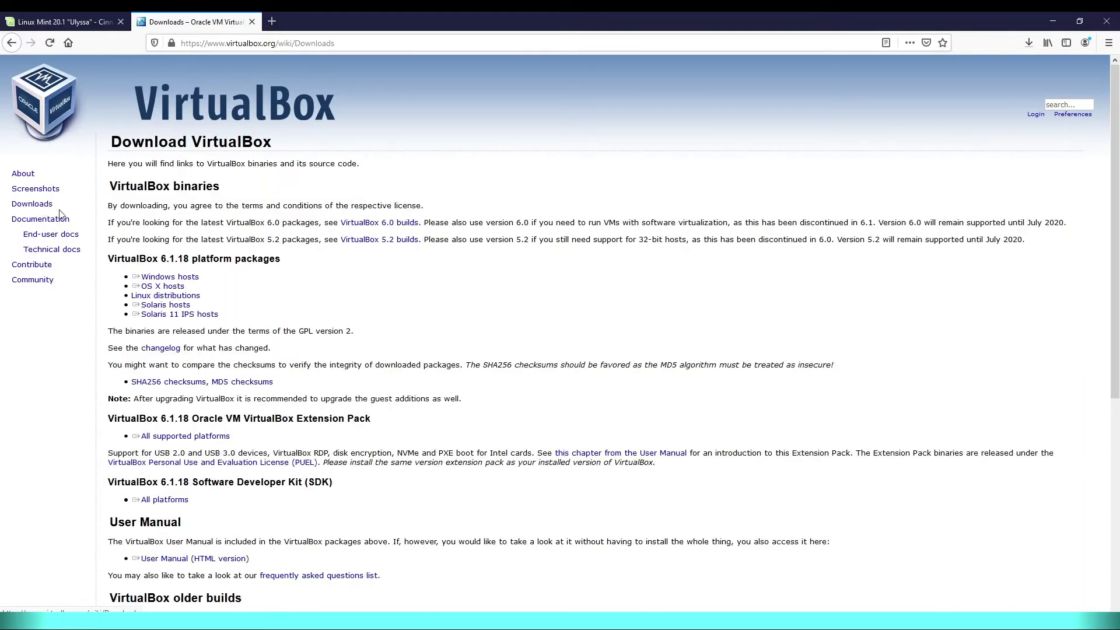
left_click(185, 279)
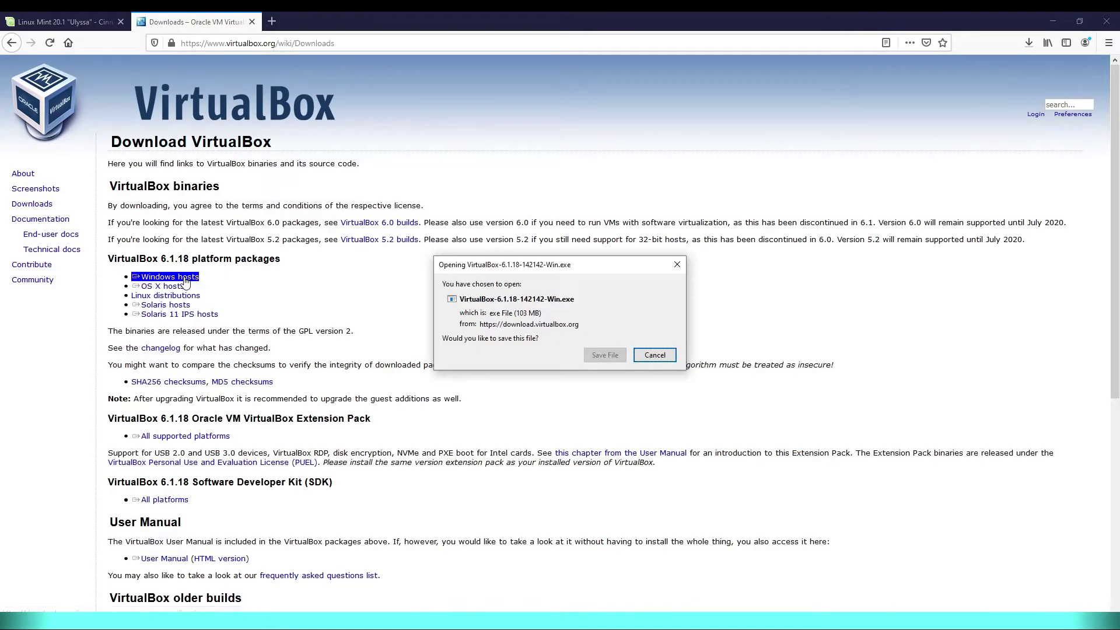
left_click(594, 354)
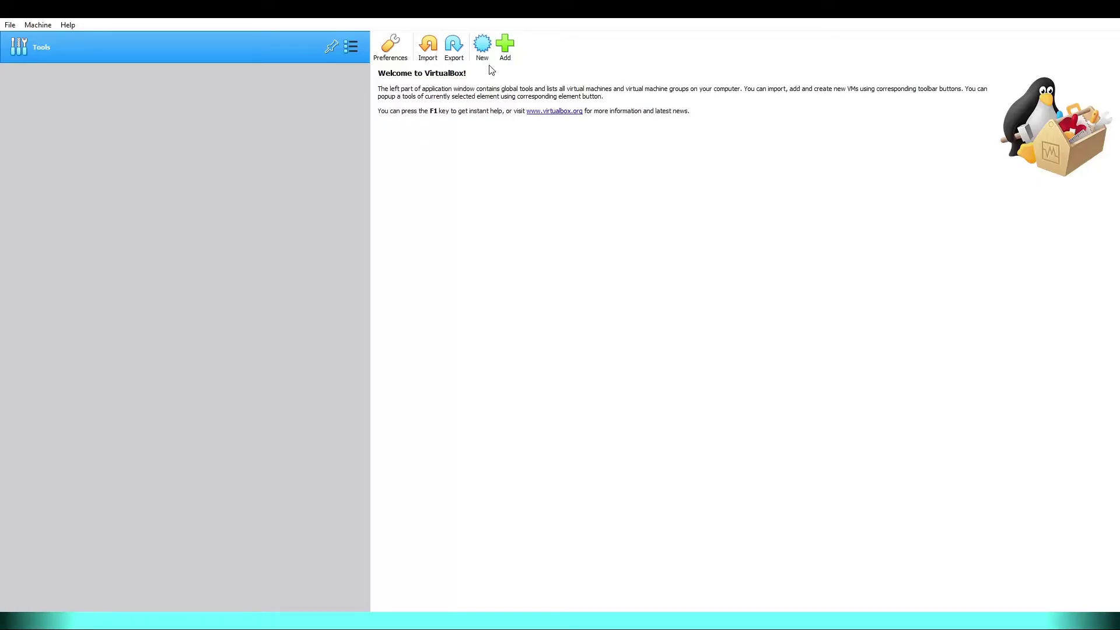
- Create a new VM named 'linux mint', Linux / Ubuntu (64-bit), with 8192 MB memory
left_click(483, 52)
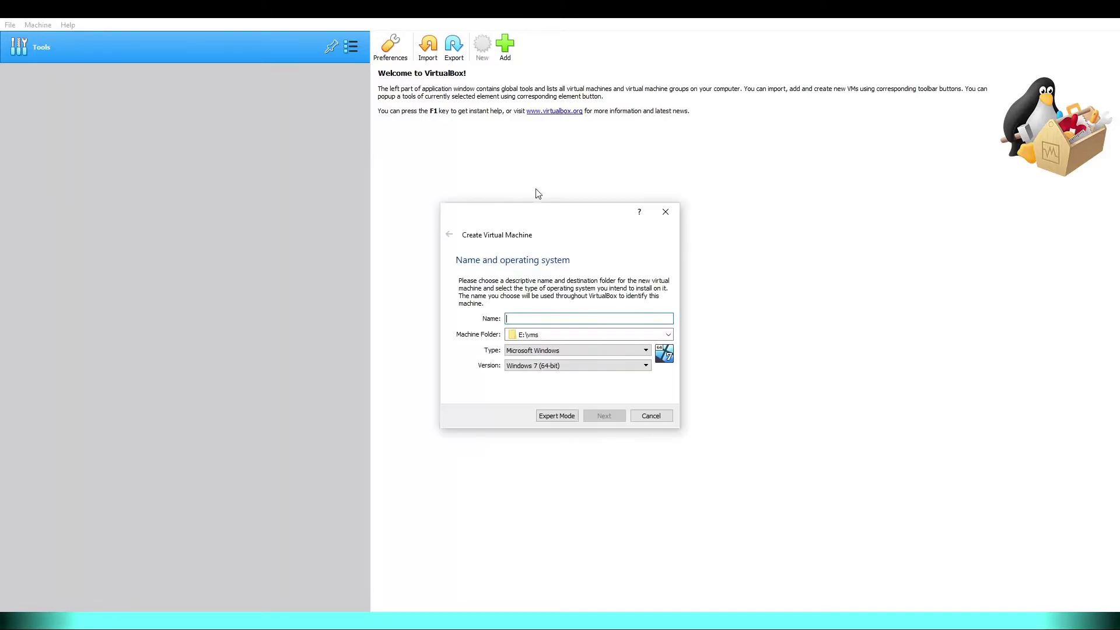
type("linux mint")
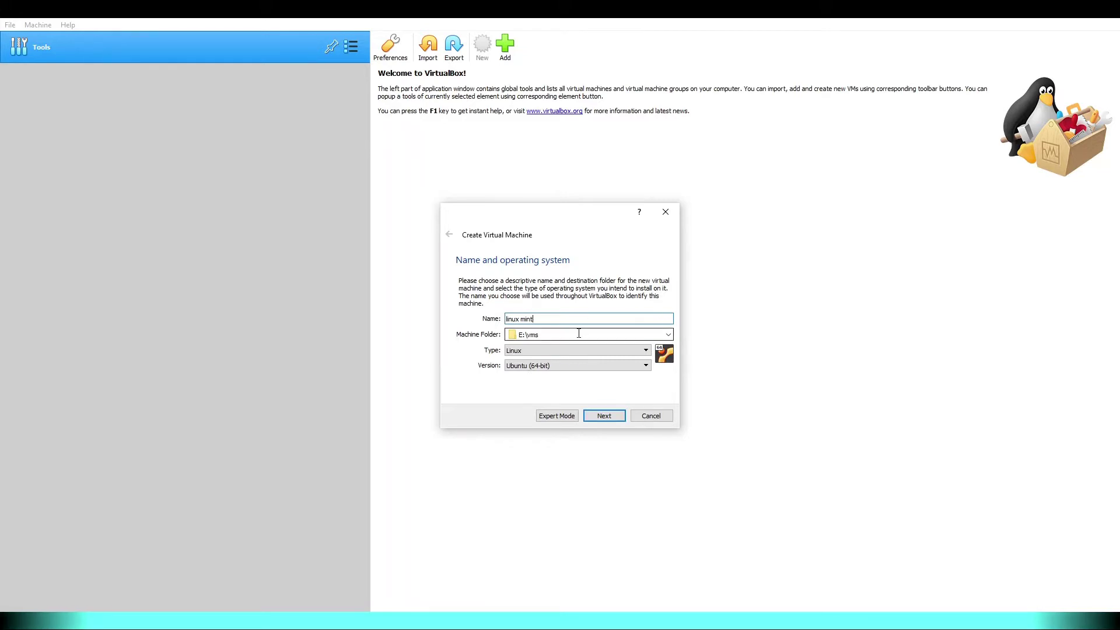
left_click(556, 367)
left_click(556, 367)
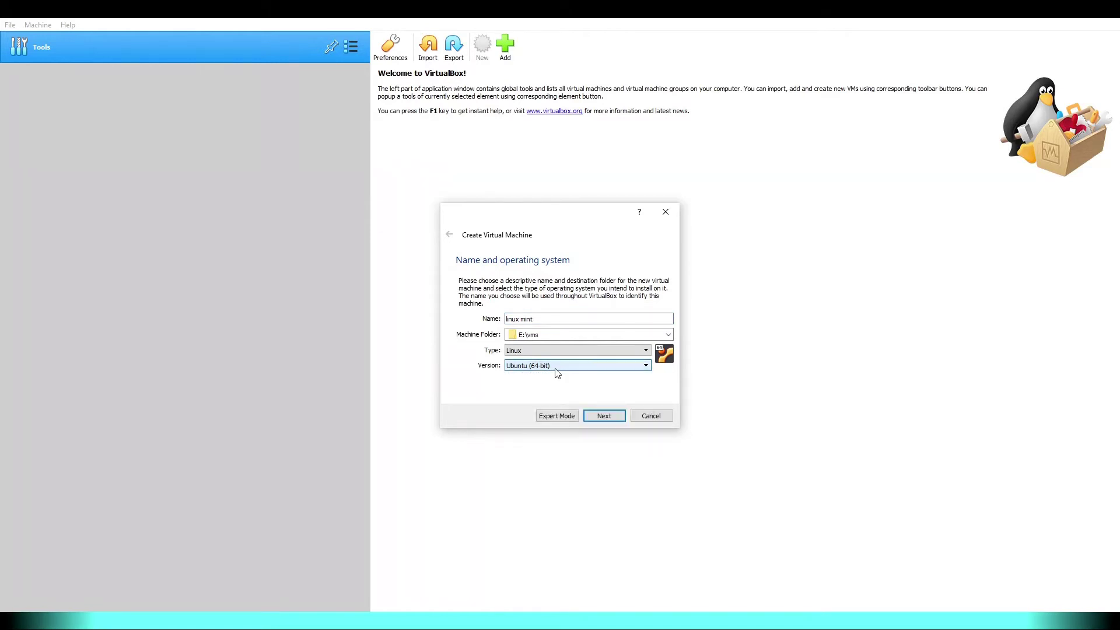
left_click(604, 416)
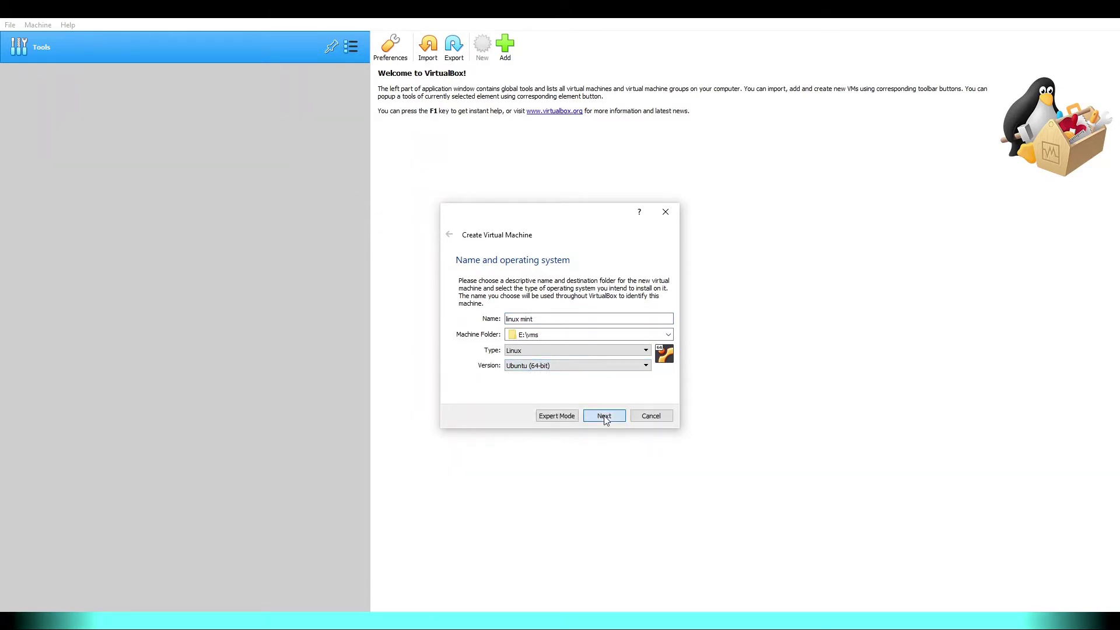
double_click(640, 320)
type("8192")
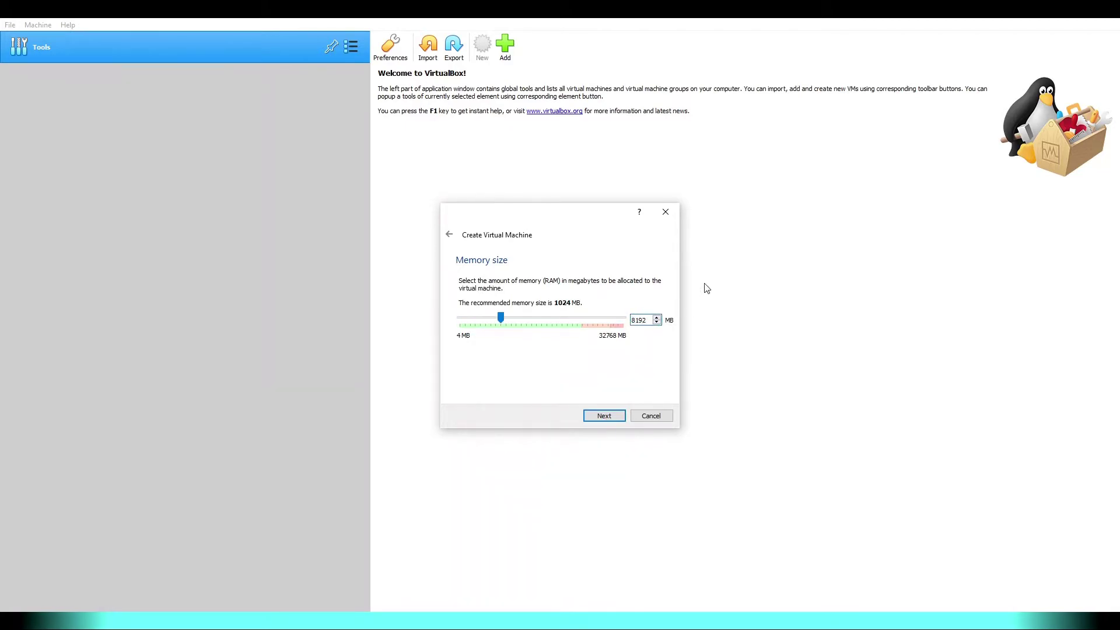
- Give the machine a new dynamically allocated 32 GB VDI hard disk and finish creating it
left_click(617, 418)
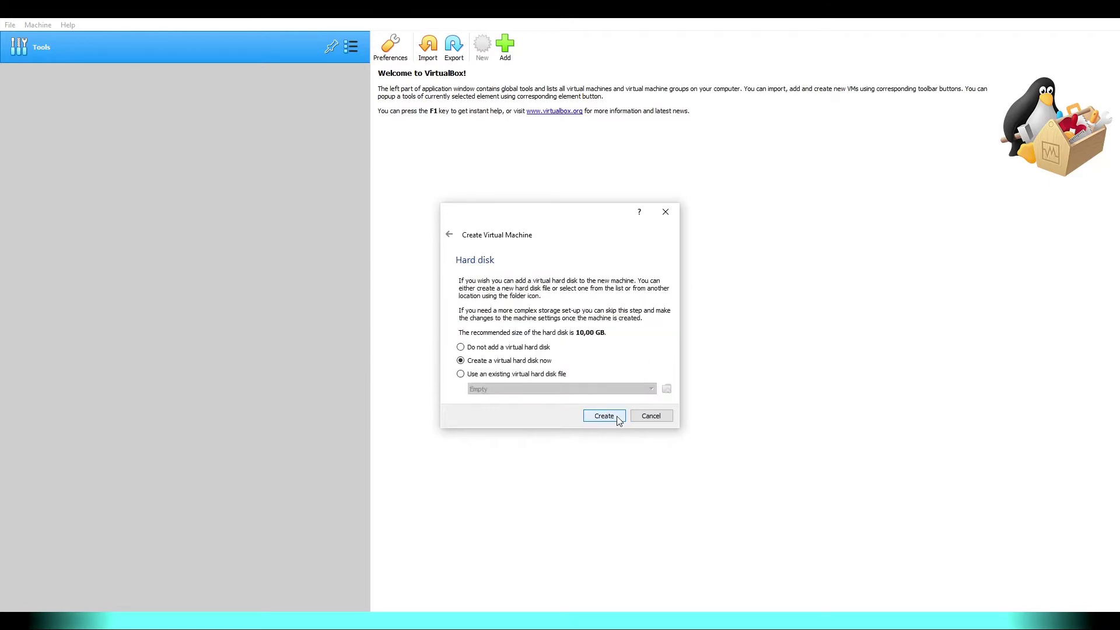
left_click(619, 420)
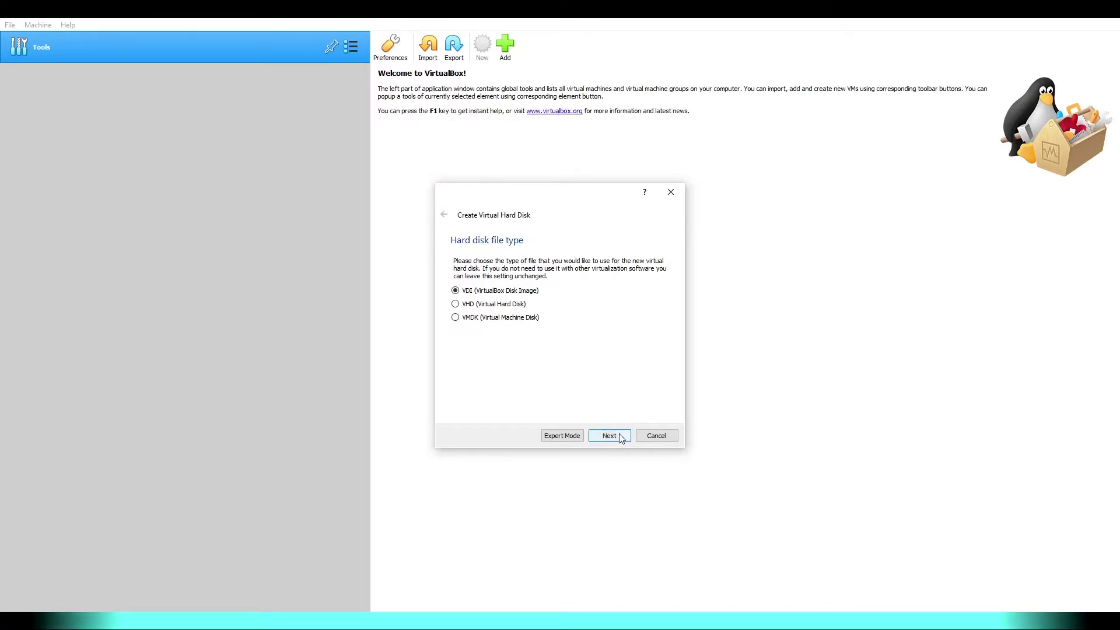
left_click(621, 437)
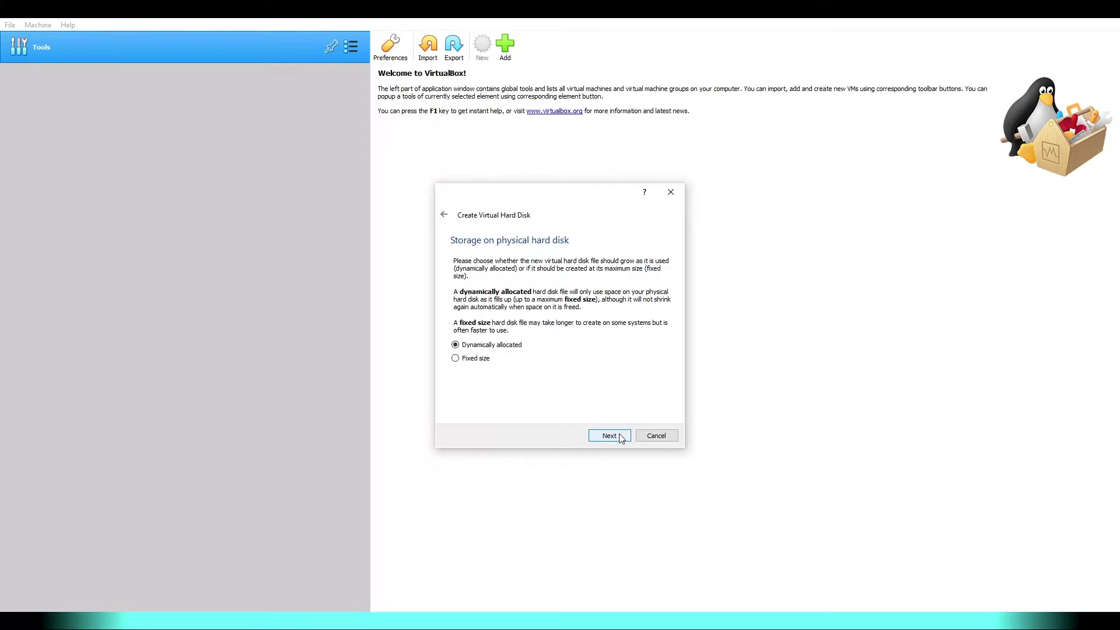
left_click(621, 436)
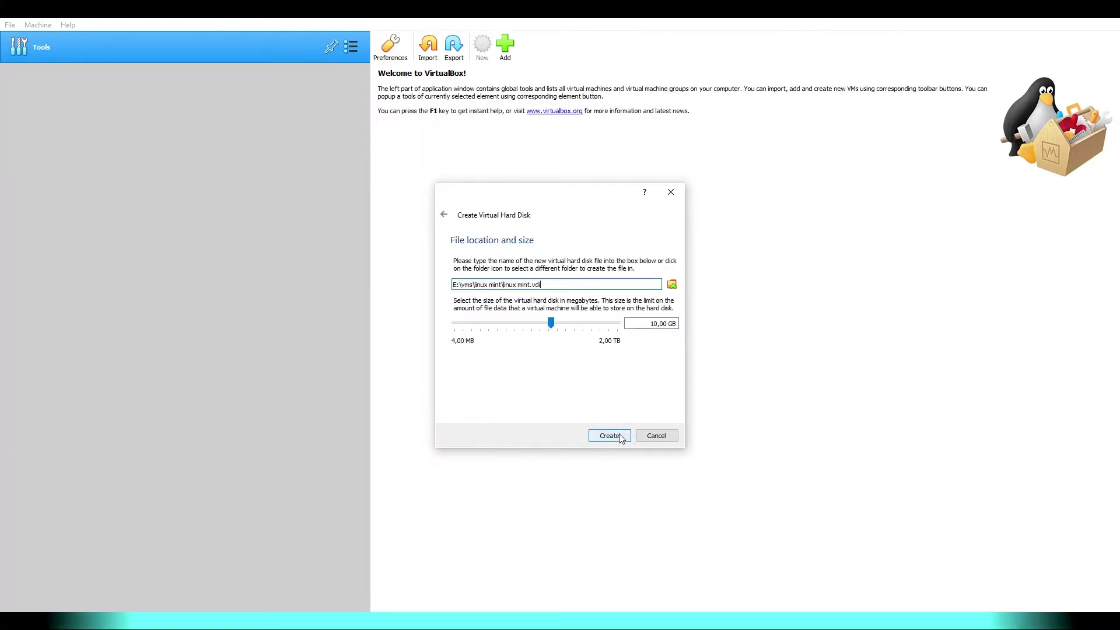
triple_click(656, 322)
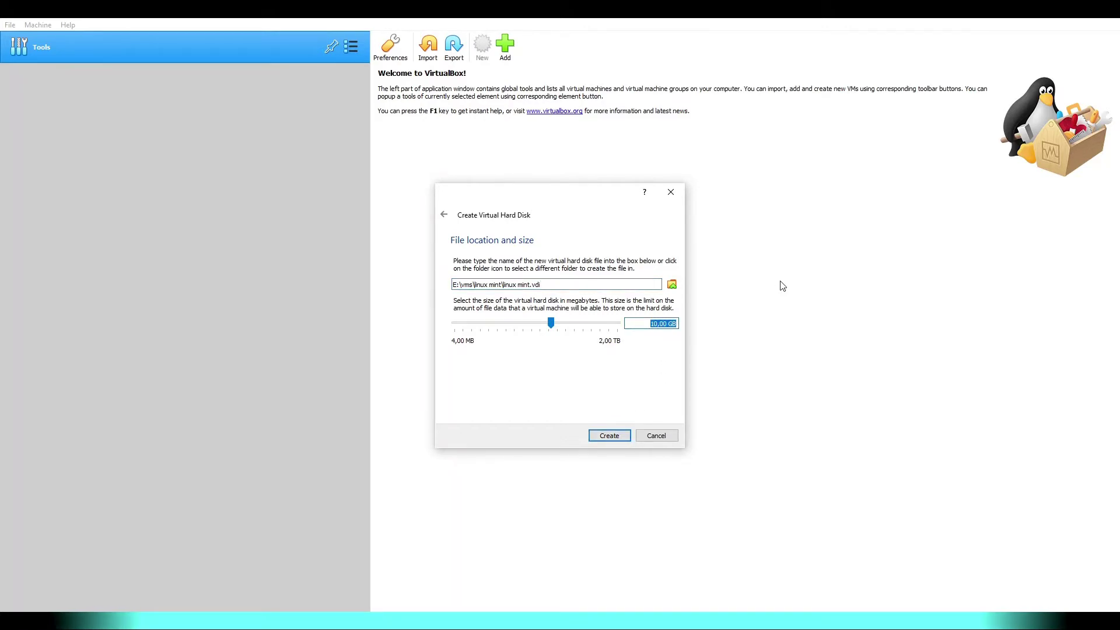
type("32 GB")
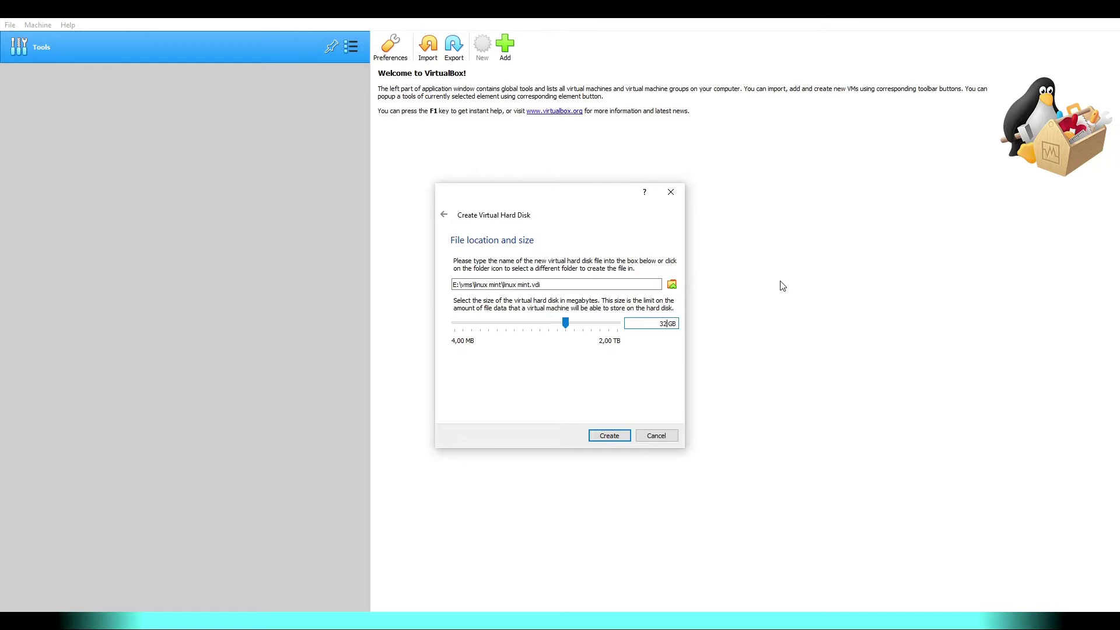
left_click(607, 439)
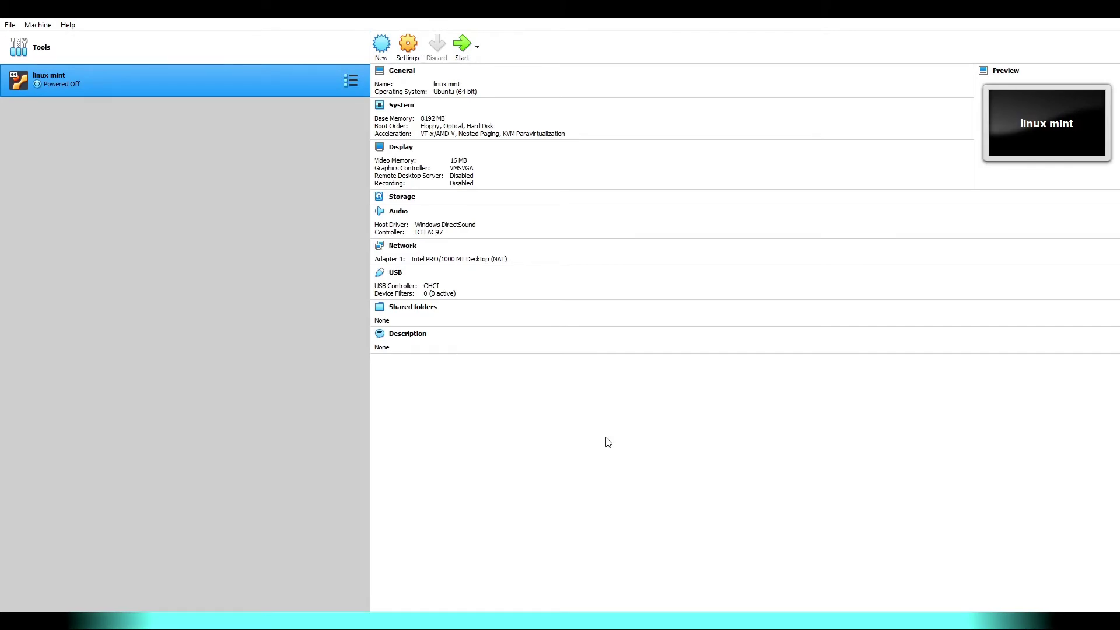
- Set the linux mint VM to 4 processors and 128 MB video memory with 3D acceleration
right_click(297, 86)
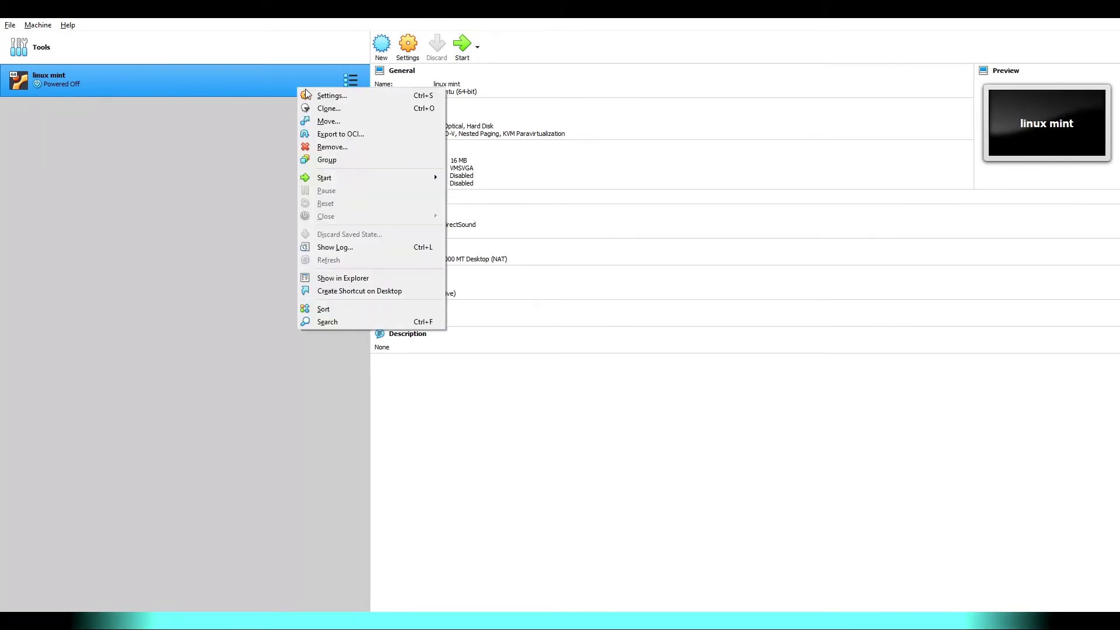
left_click(382, 100)
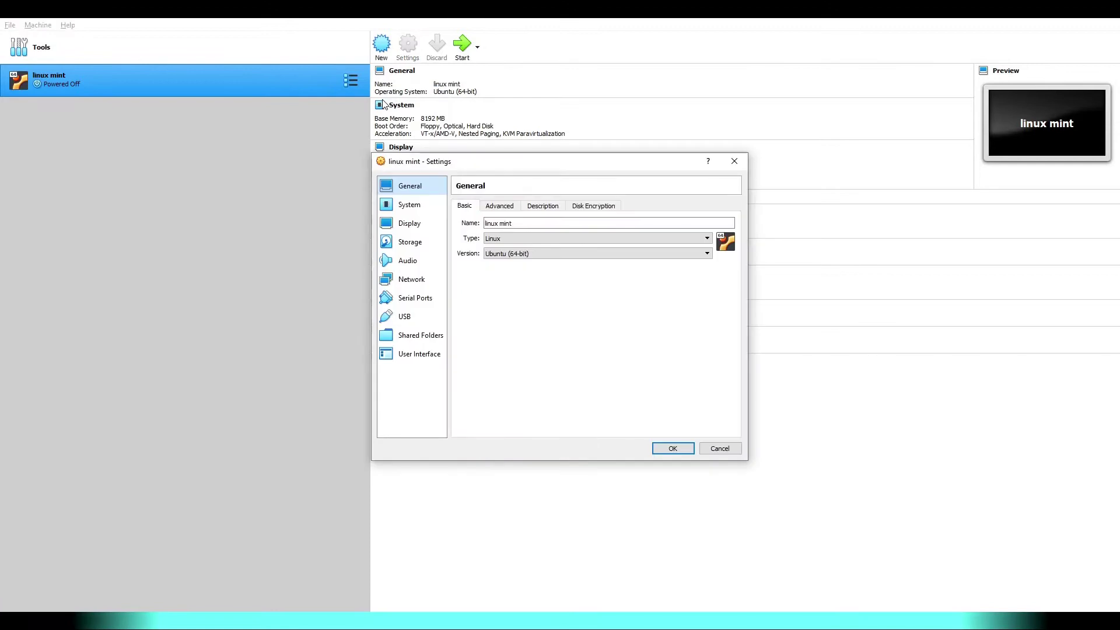
left_click(432, 205)
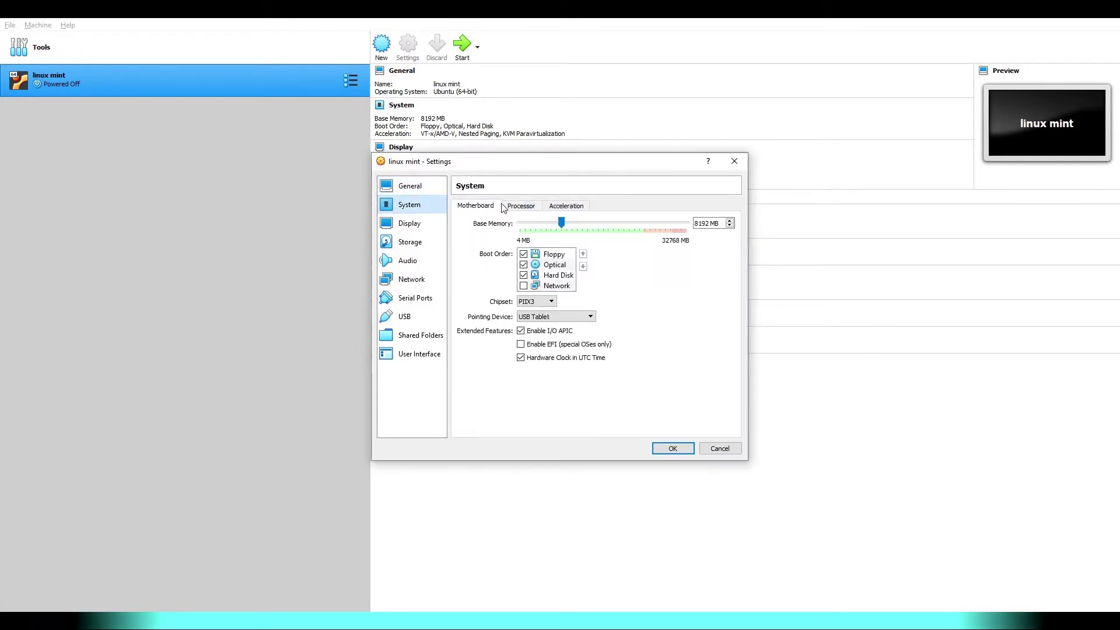
left_click(521, 206)
left_click_drag(717, 225, 699, 228)
type("4")
left_click(420, 226)
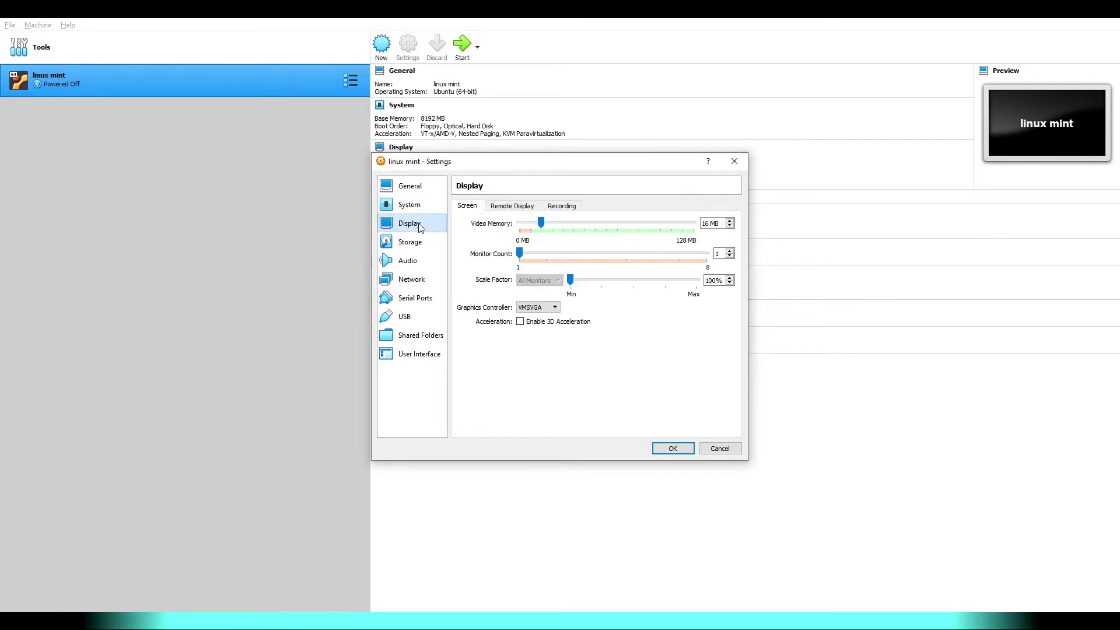
left_click(571, 322)
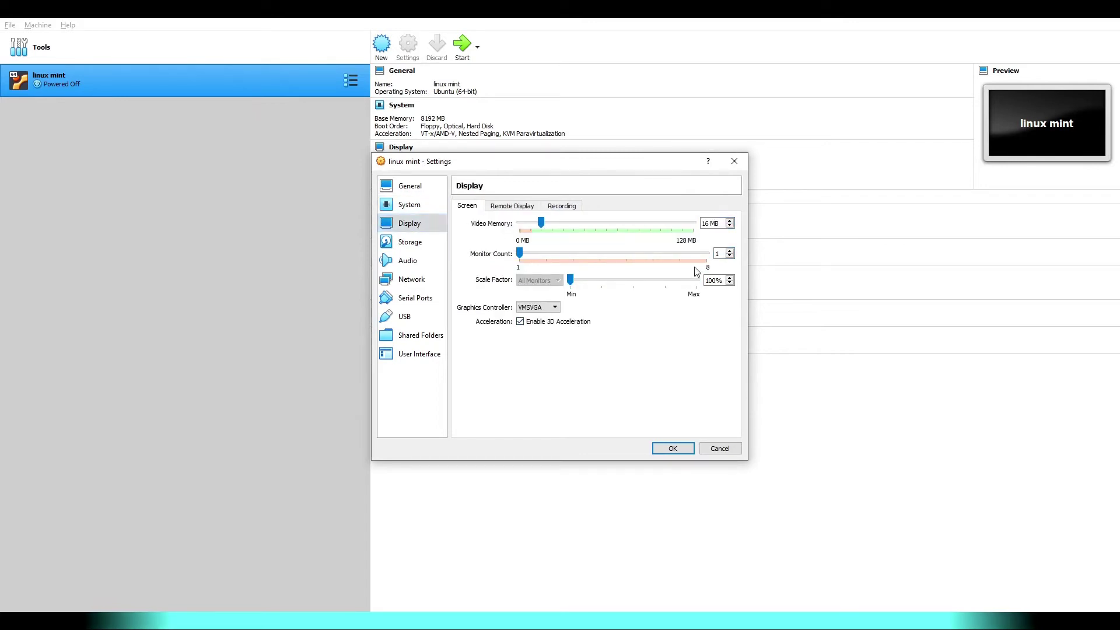
left_click_drag(540, 223, 693, 223)
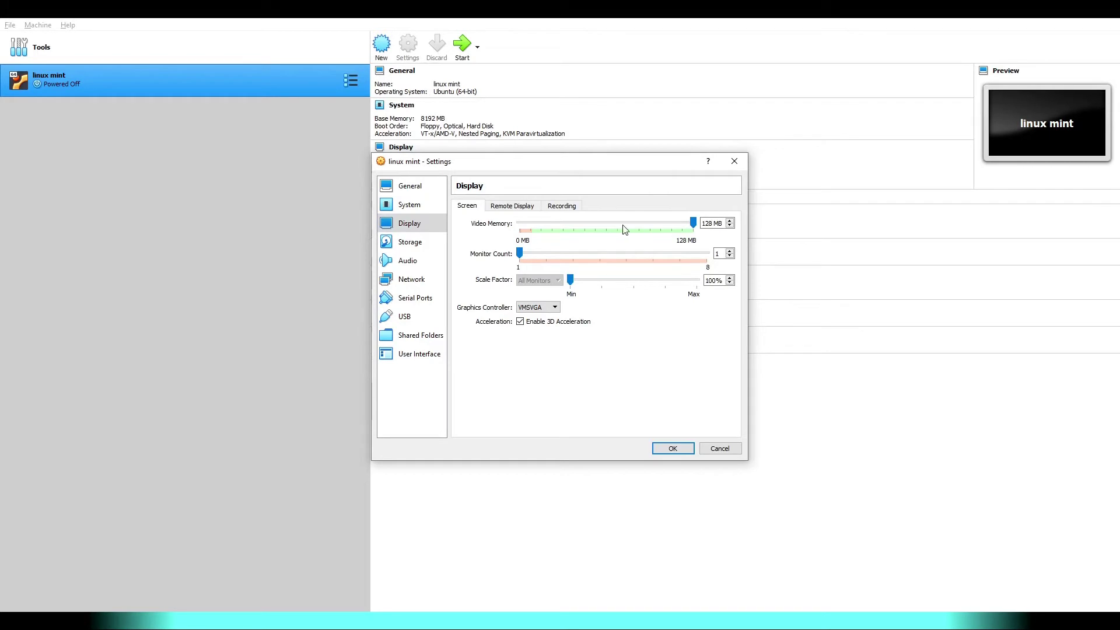
- Add an auto-mounted shared folder vmsshared for E:\vmsshared and save the settings
left_click(421, 341)
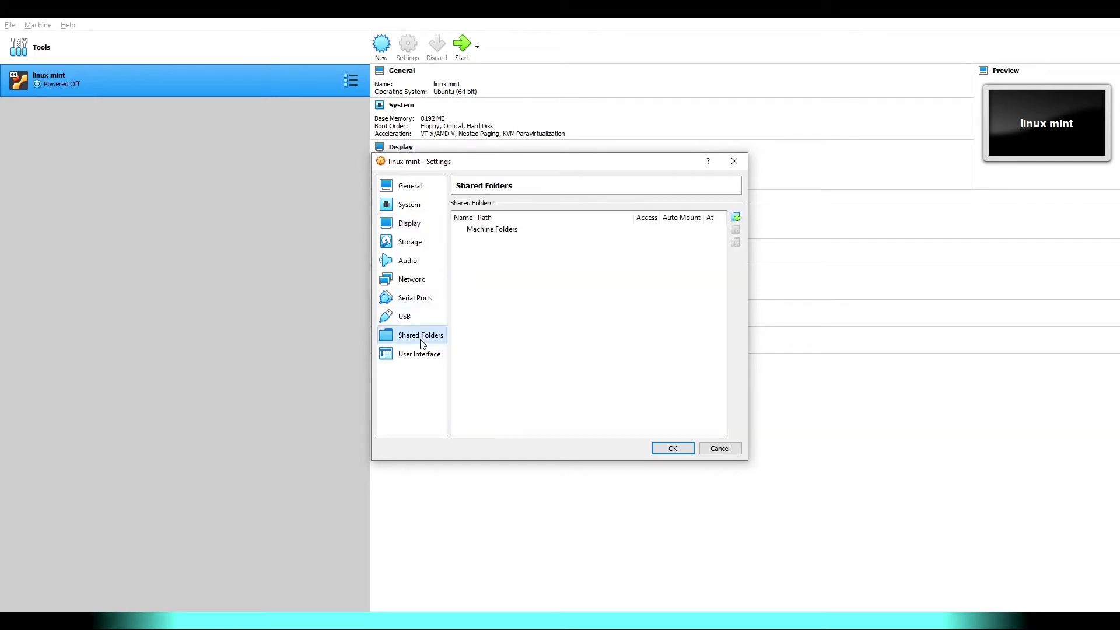
left_click(735, 217)
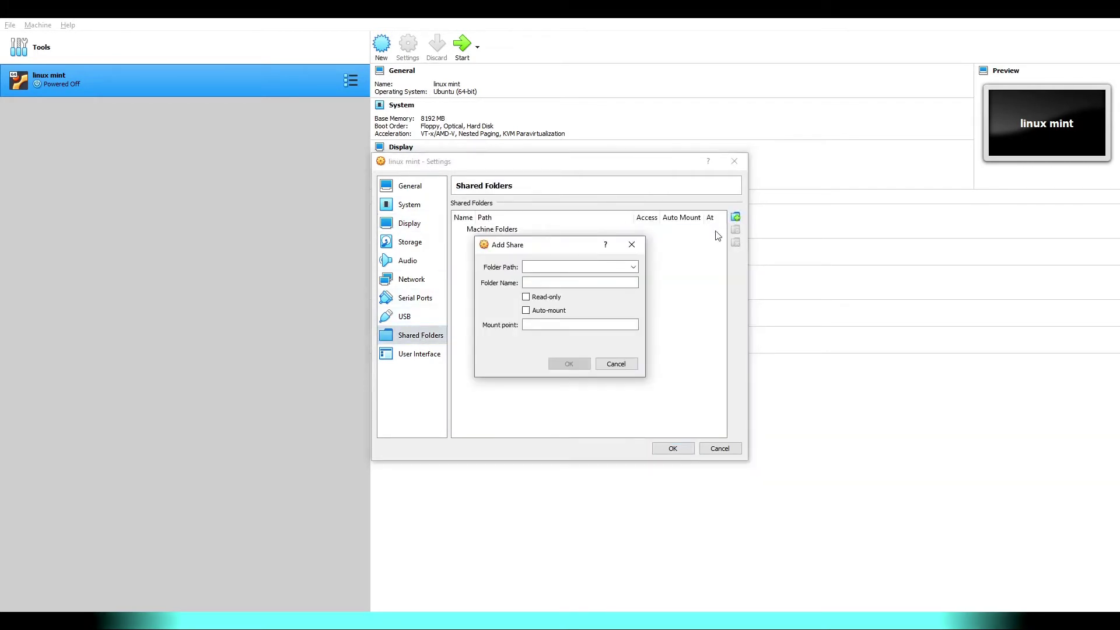
left_click(613, 267)
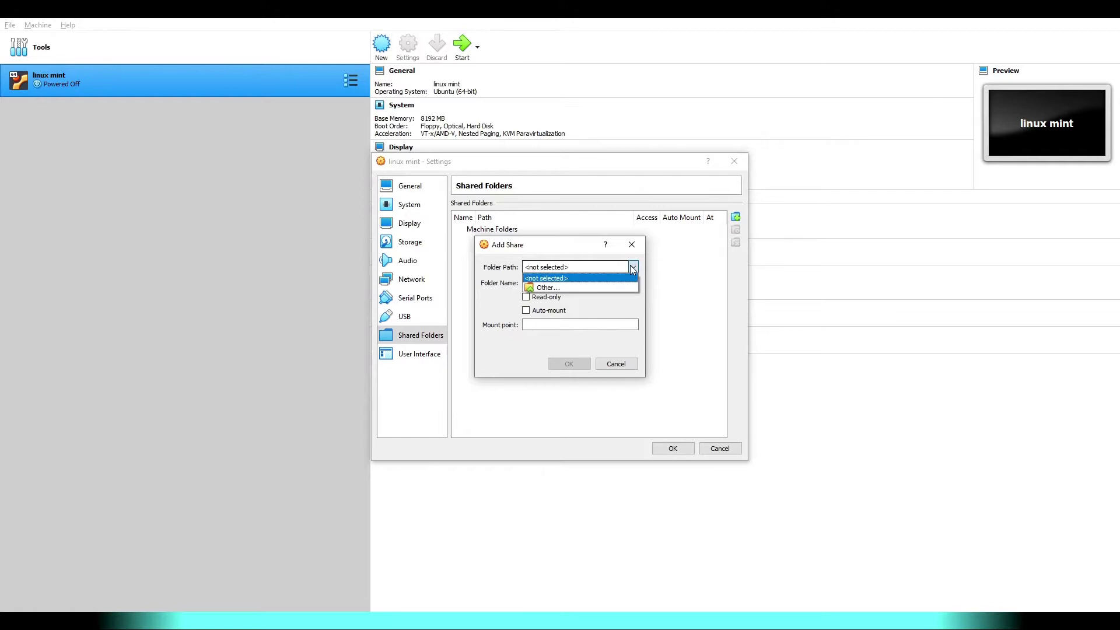
left_click(573, 288)
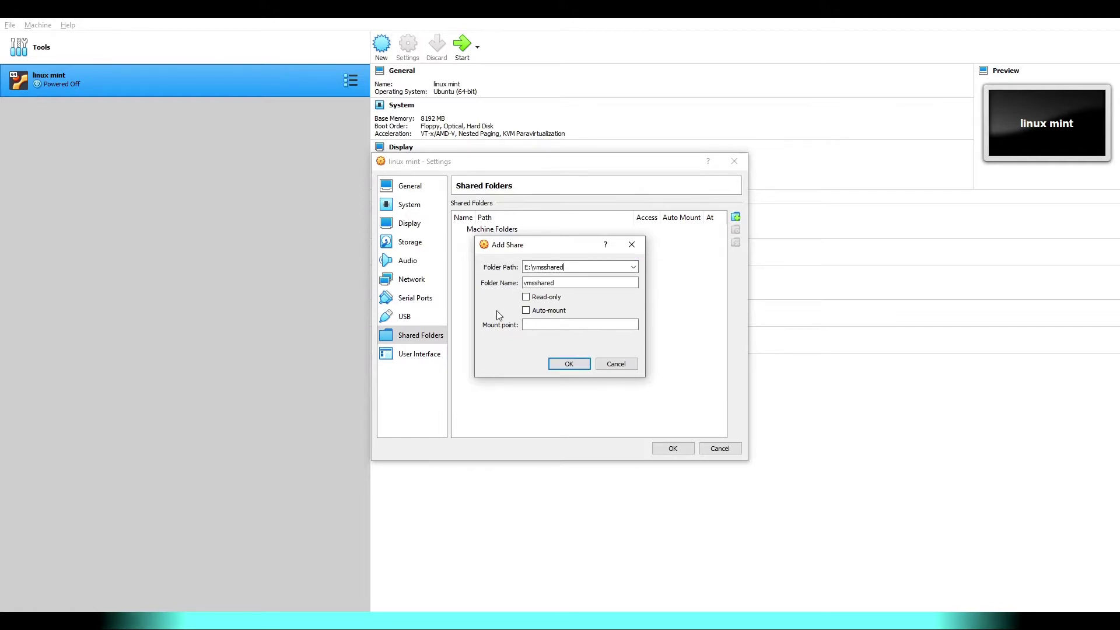
left_click(526, 310)
left_click(570, 364)
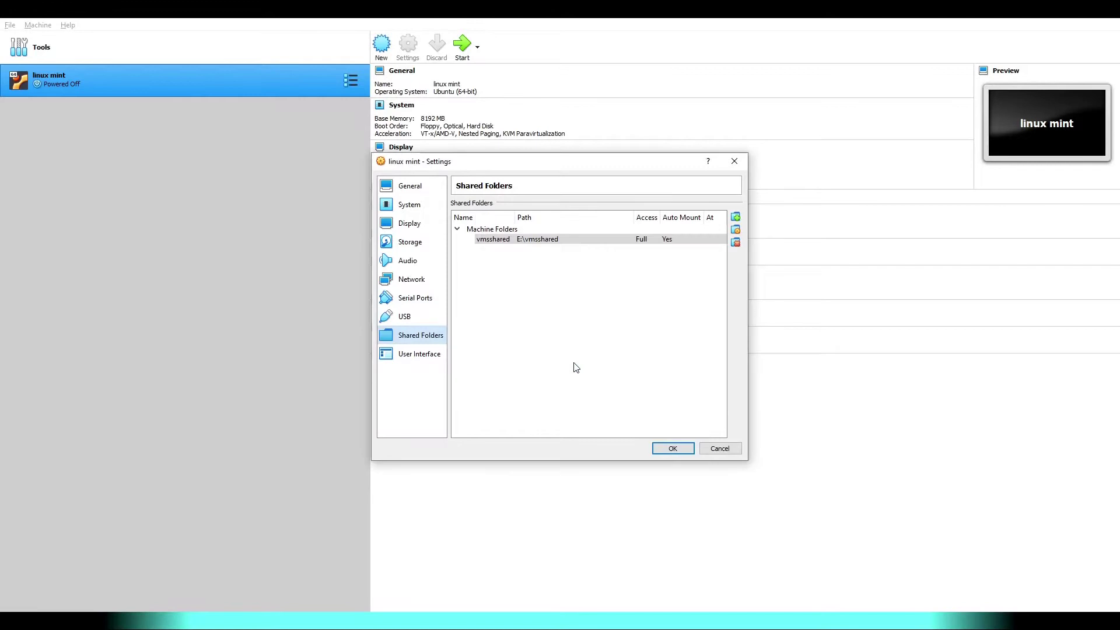
left_click(674, 448)
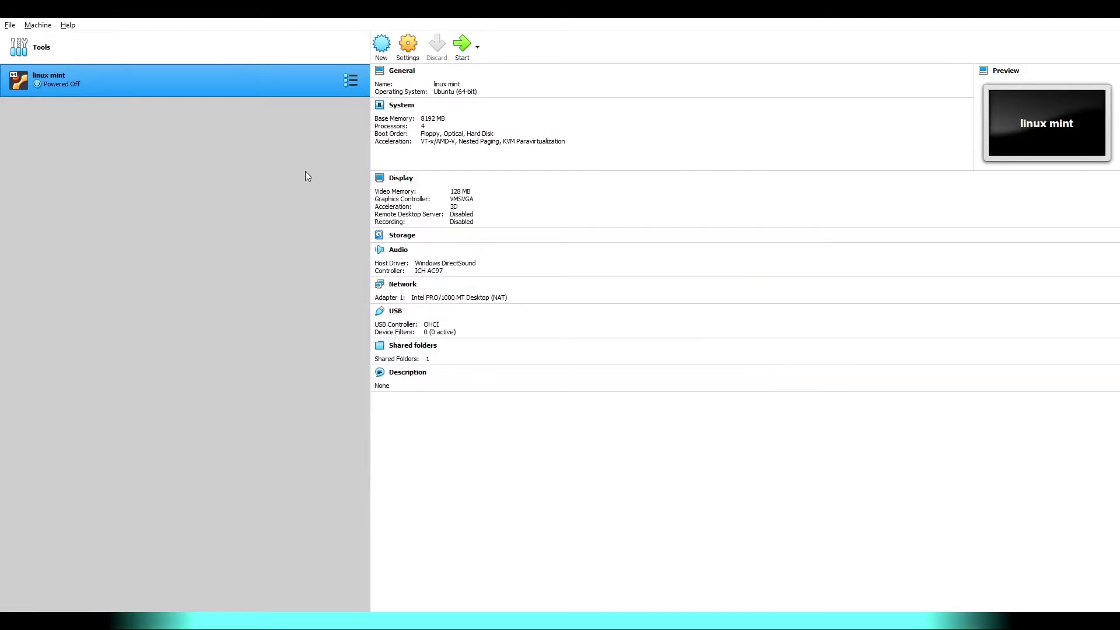
- Boot the VM from linuxmint-20.1-cinnamon-64bit.iso in a maximized window, skipping the boot countdown
left_click(458, 47)
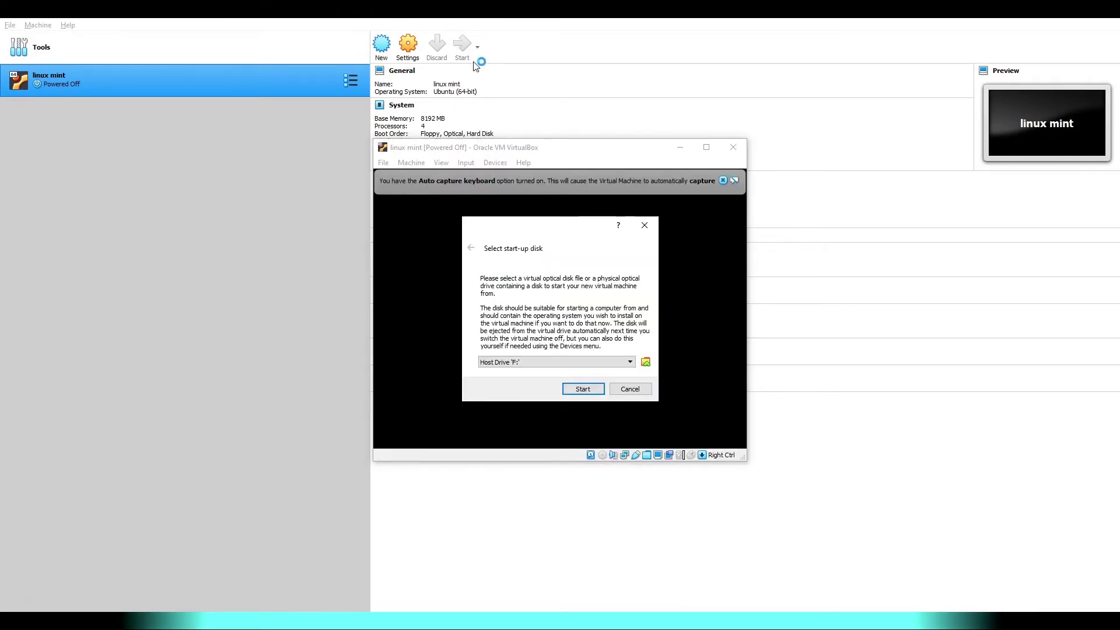
left_click(646, 362)
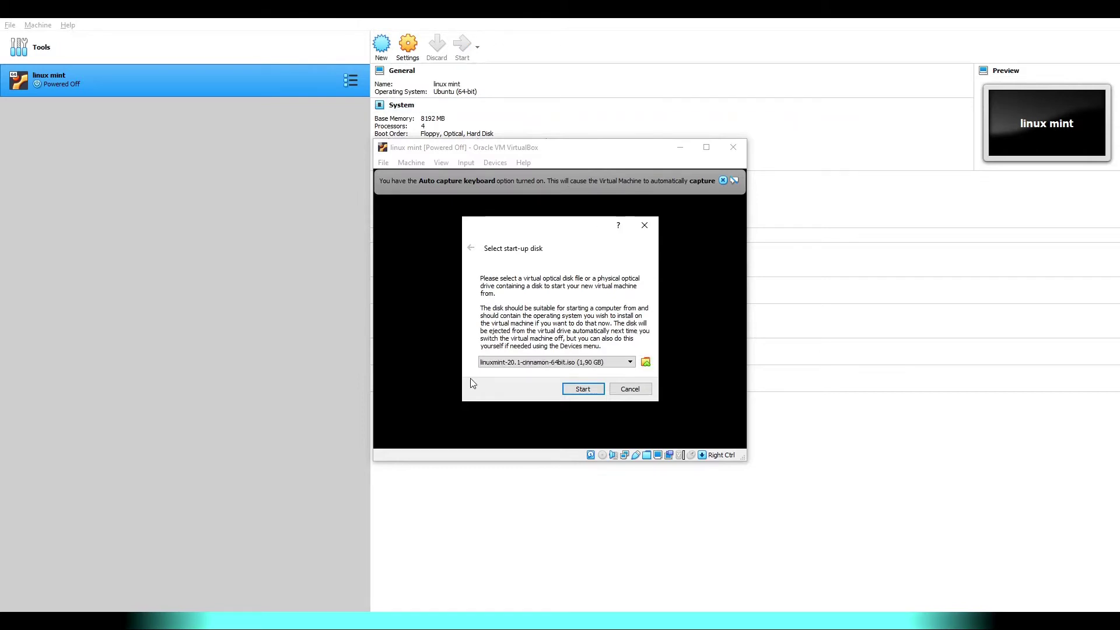
left_click(583, 389)
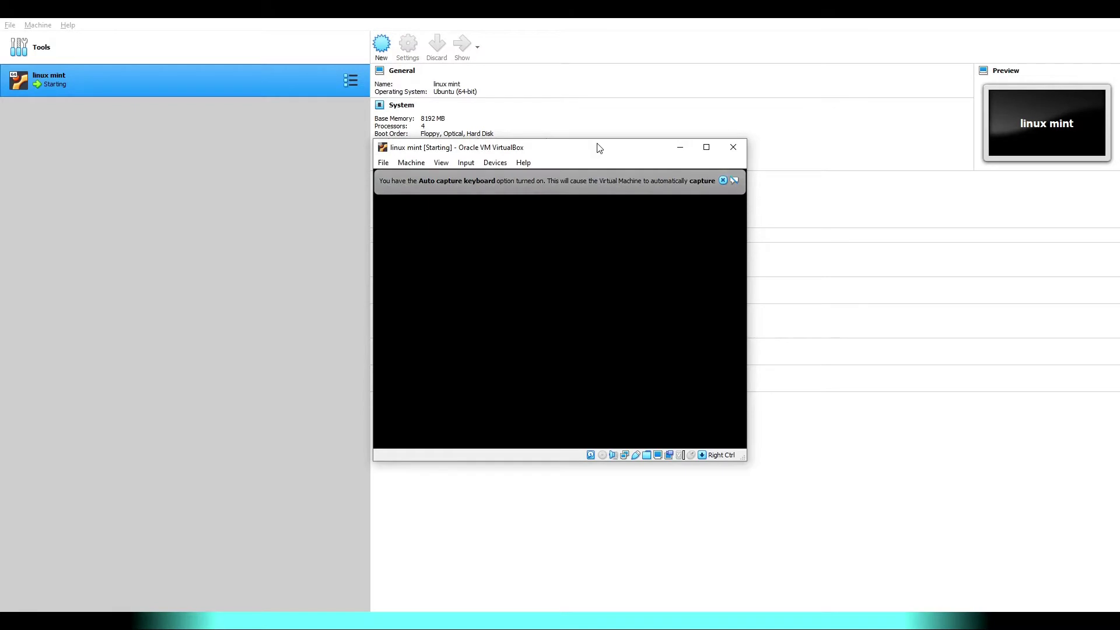
double_click(599, 148)
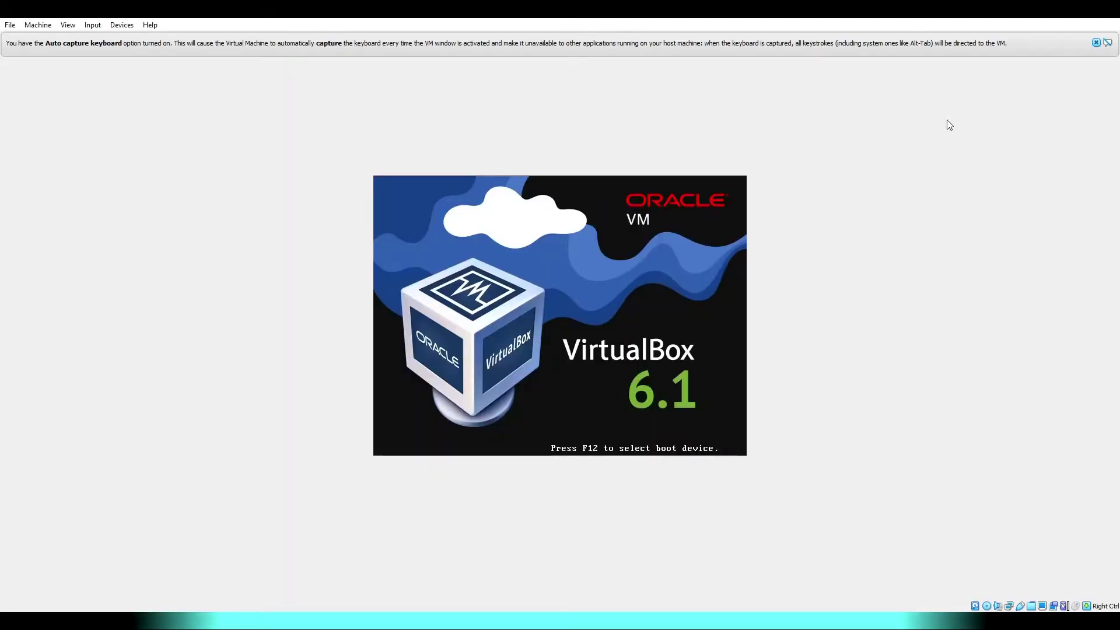
left_click(1108, 43)
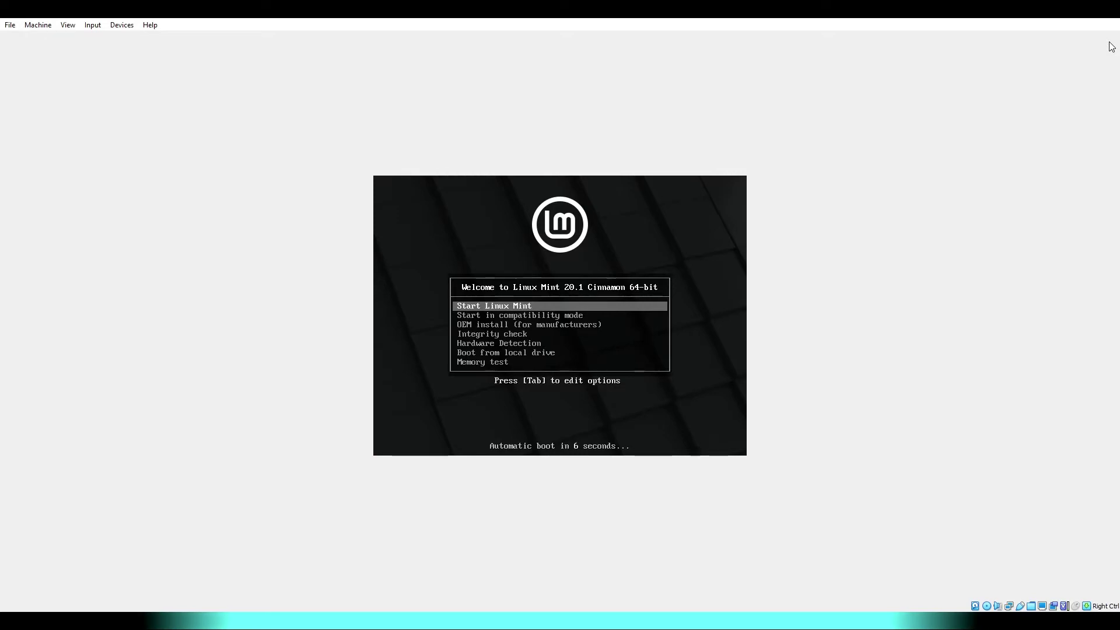
key("Return")
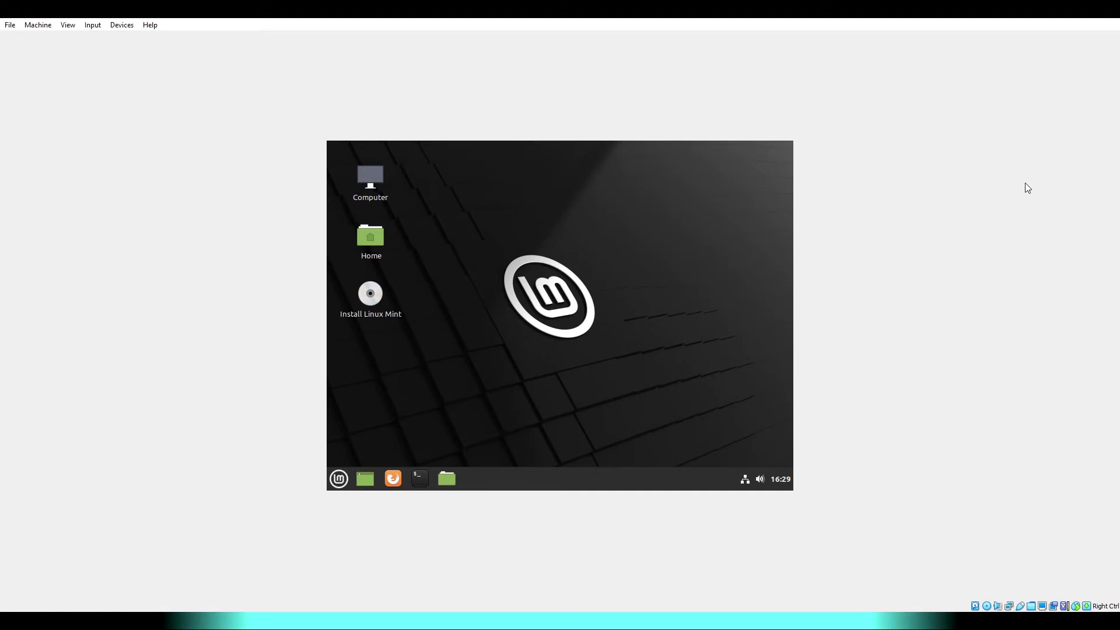
right_click(1009, 606)
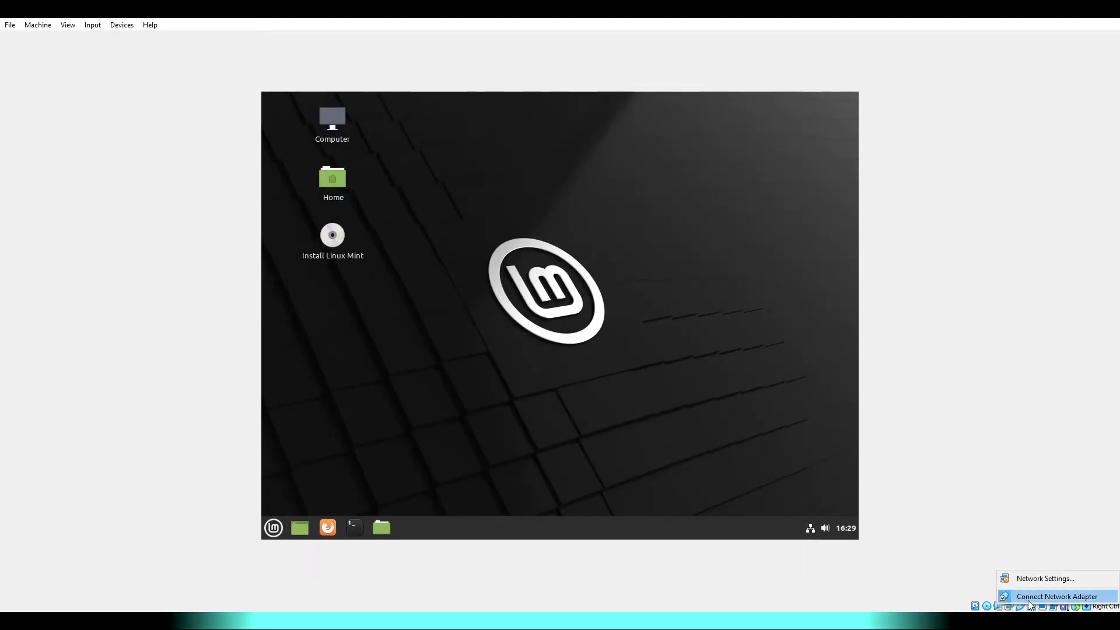
left_click(960, 581)
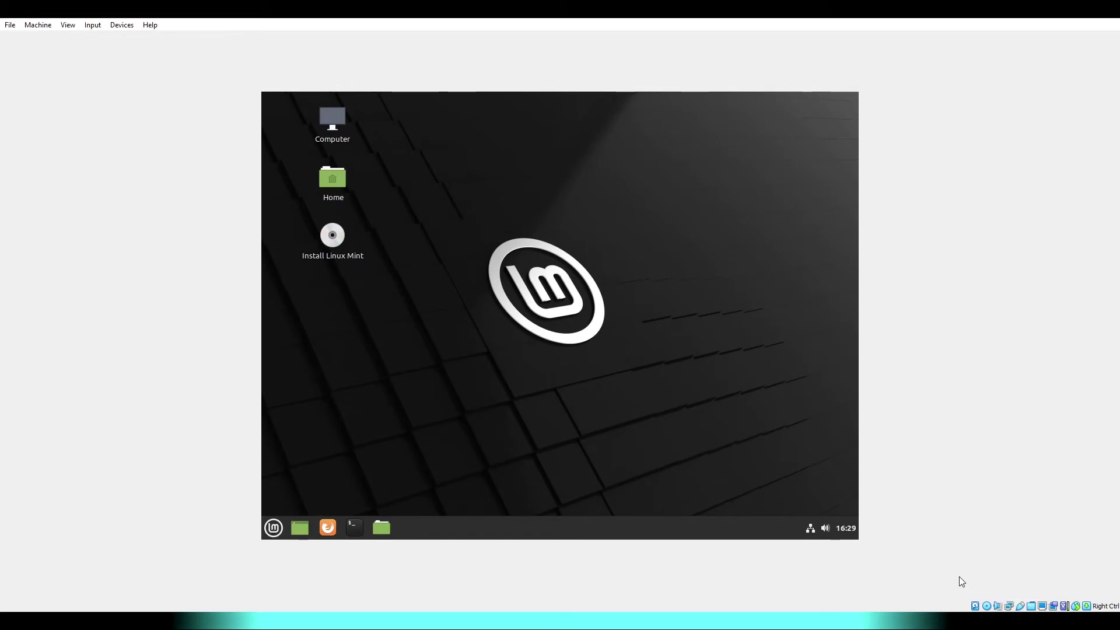
right_click(988, 606)
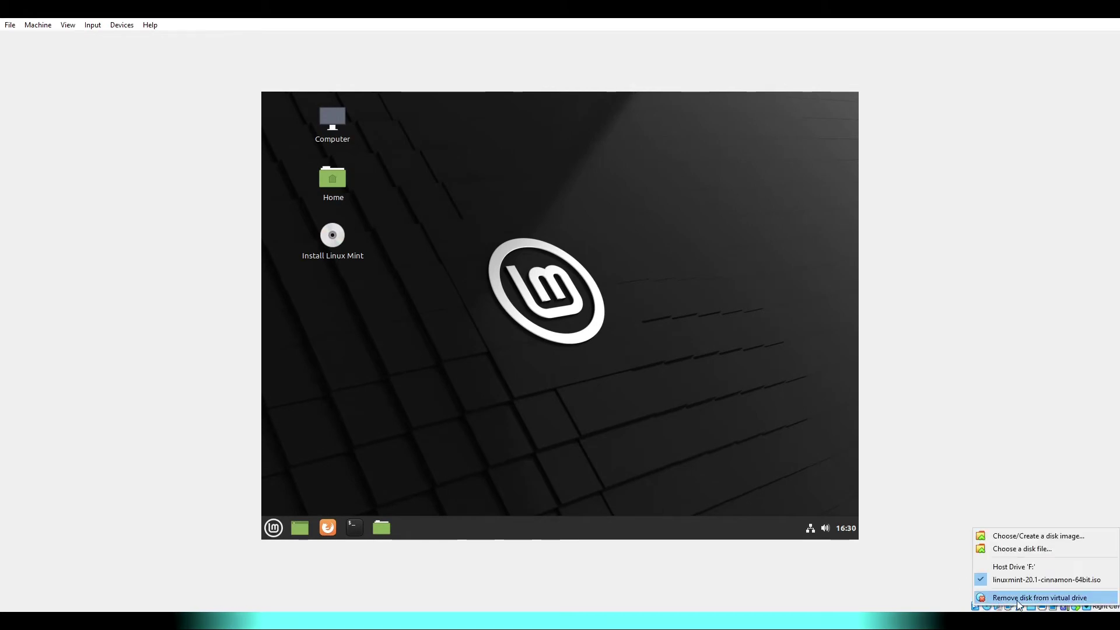
left_click(906, 571)
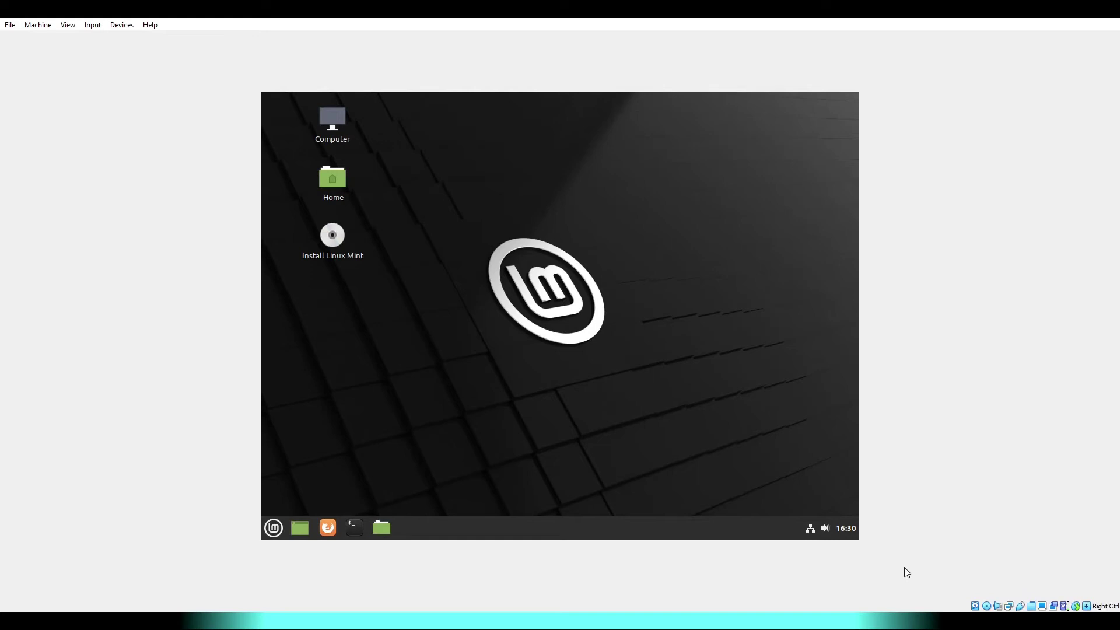
left_click(278, 523)
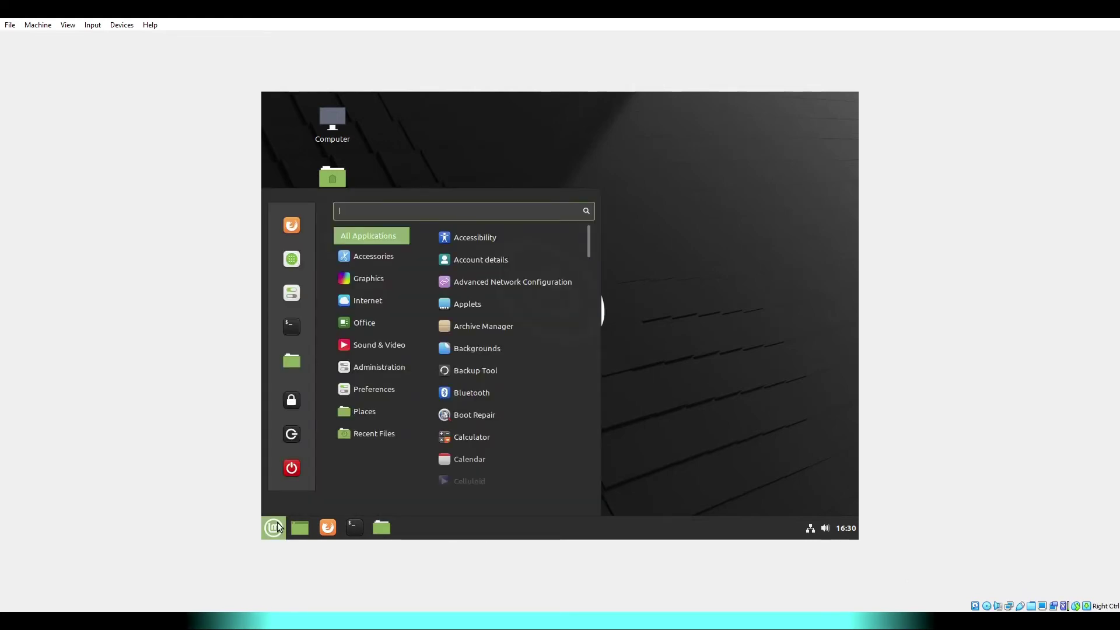
left_click(278, 522)
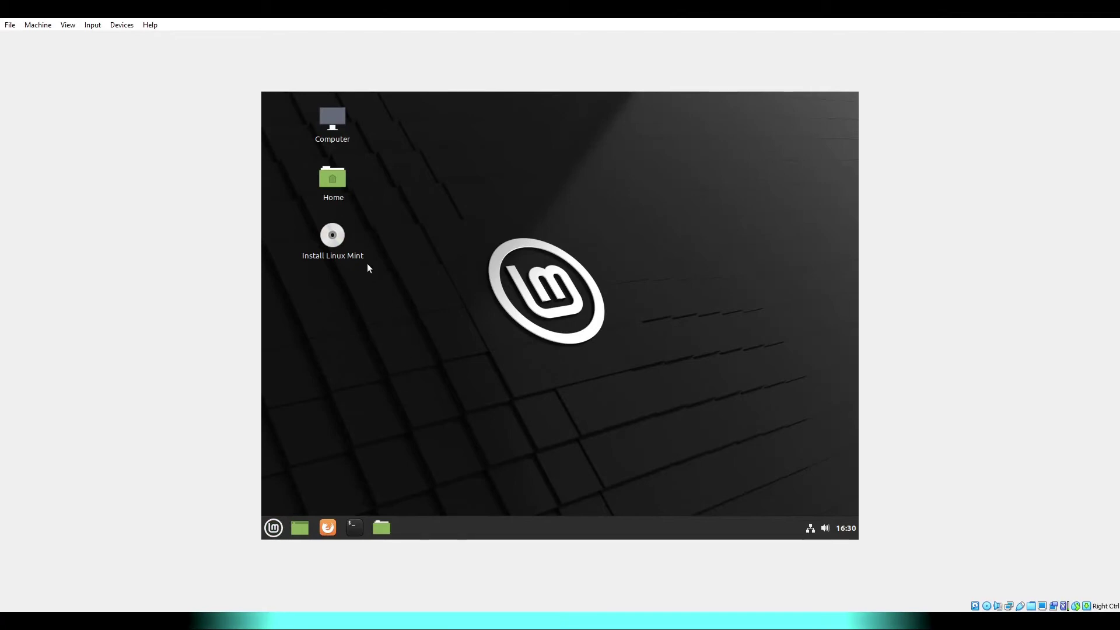
- Run the installer with English (US) layout, multimedia codecs, and erase-disk installation confirmed
double_click(341, 235)
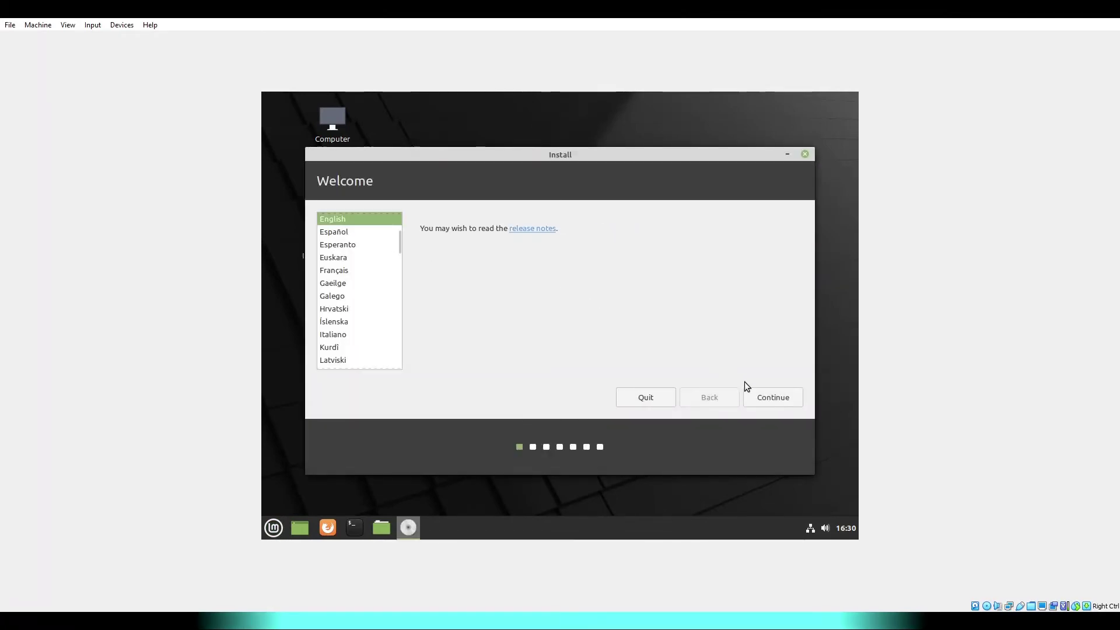
left_click(785, 397)
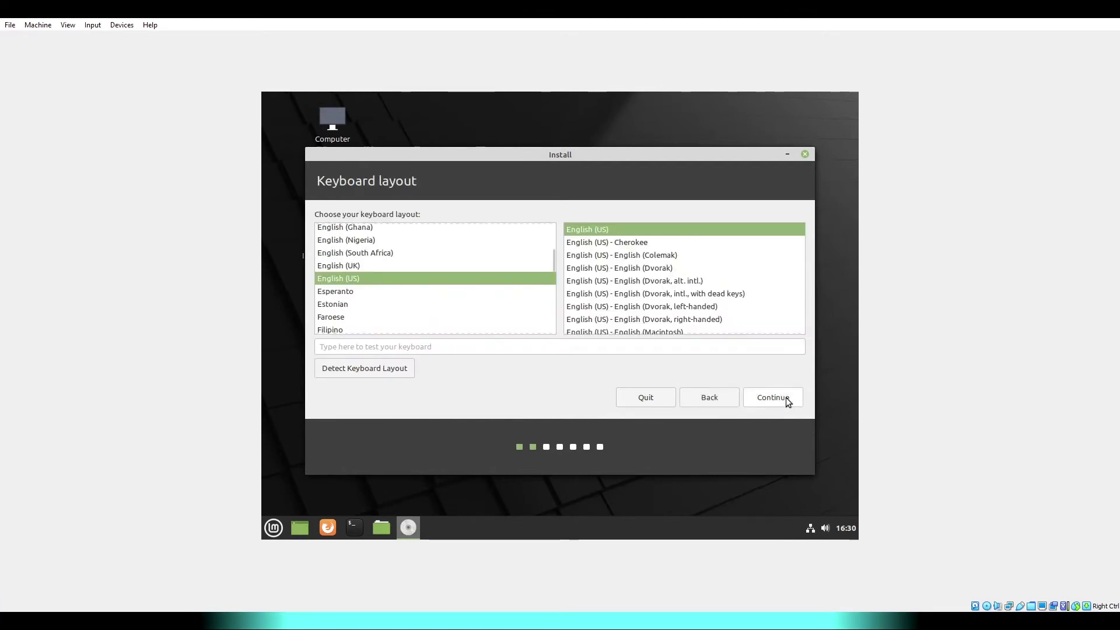
left_click(788, 400)
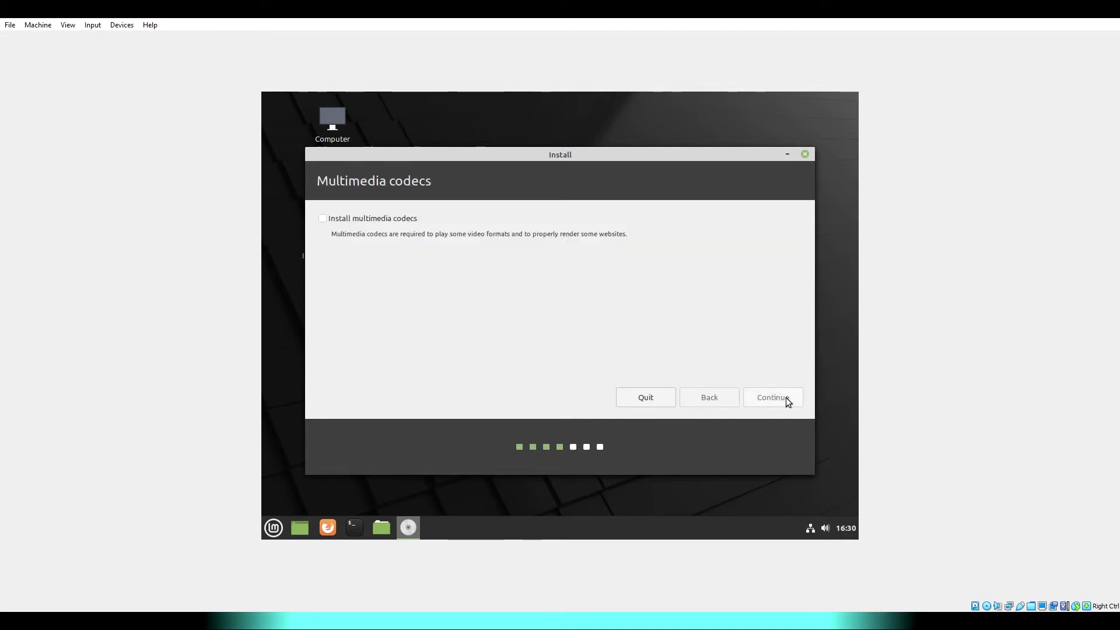
left_click(400, 220)
left_click(779, 396)
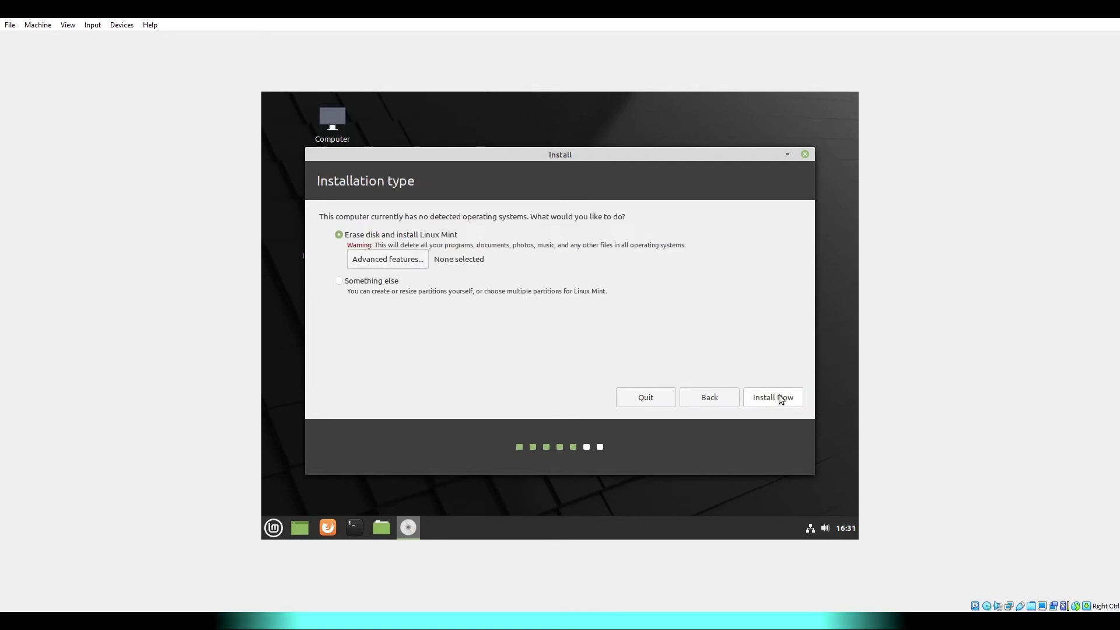
left_click(780, 398)
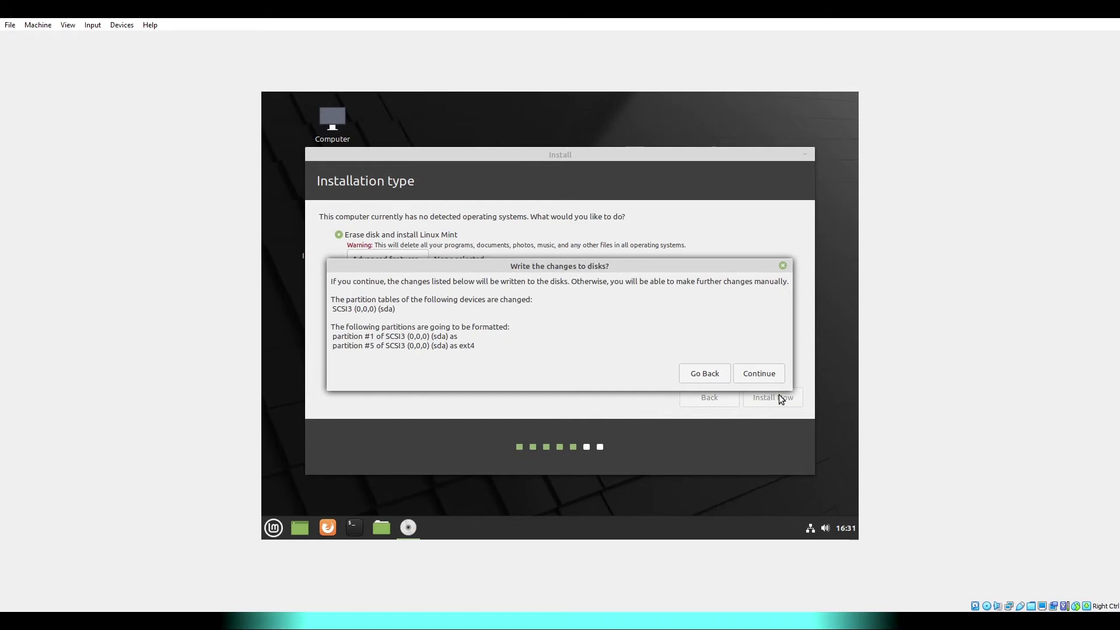
left_click(767, 372)
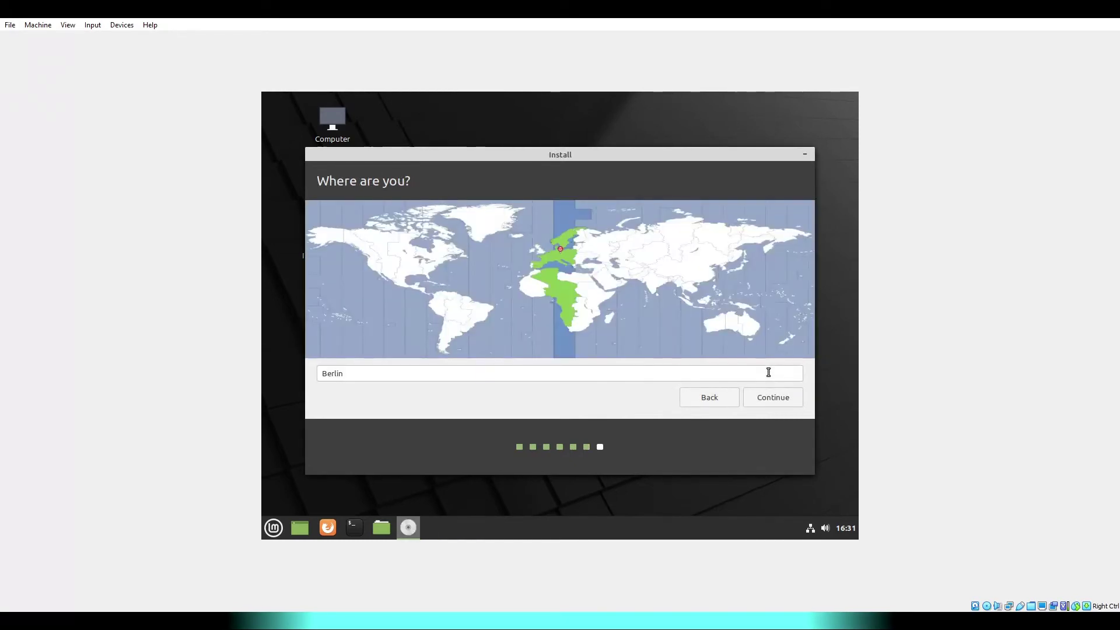
- Keep Berlin as the location, fill in the account name and password, and continue installing
left_click(791, 396)
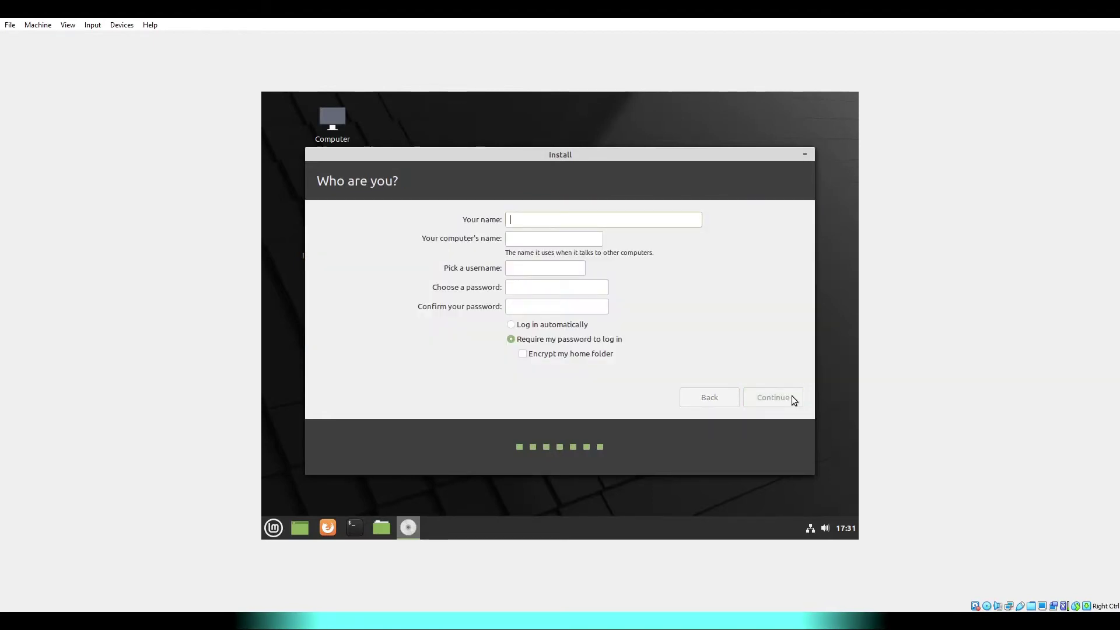
type("tutorial")
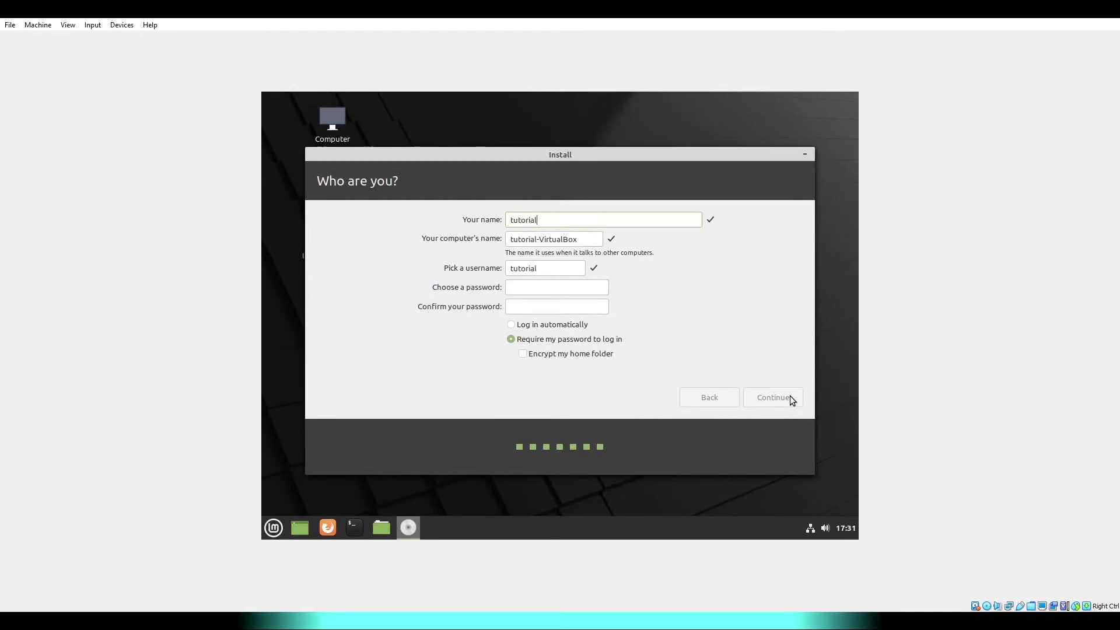
key("Tab")
key("Tab")
key("Tab")
type("tutorial")
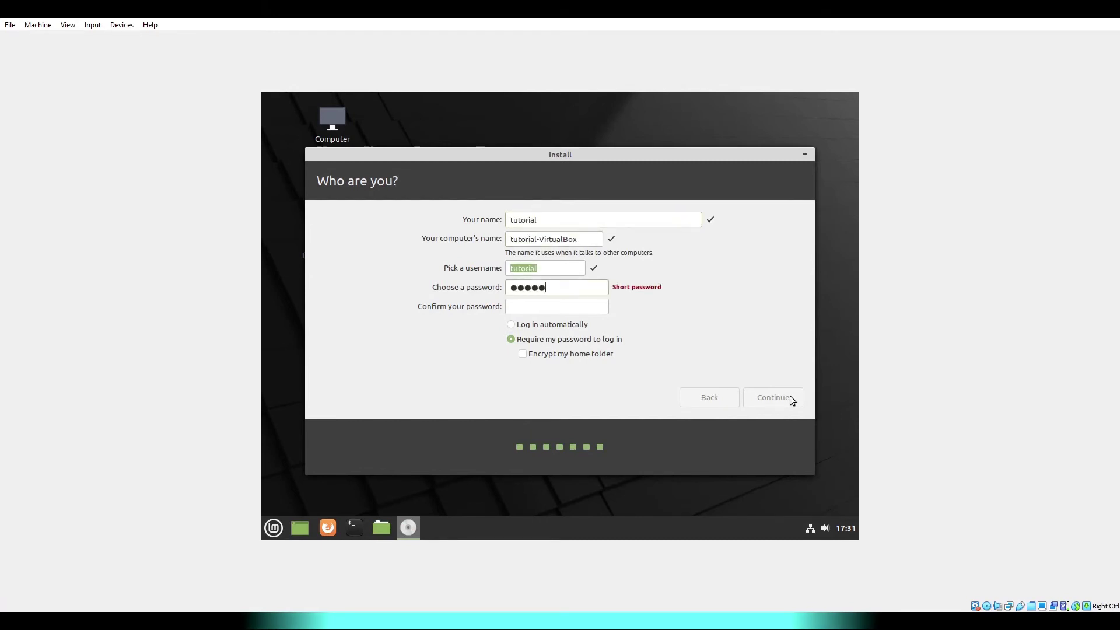
key("Tab")
type("tutorial")
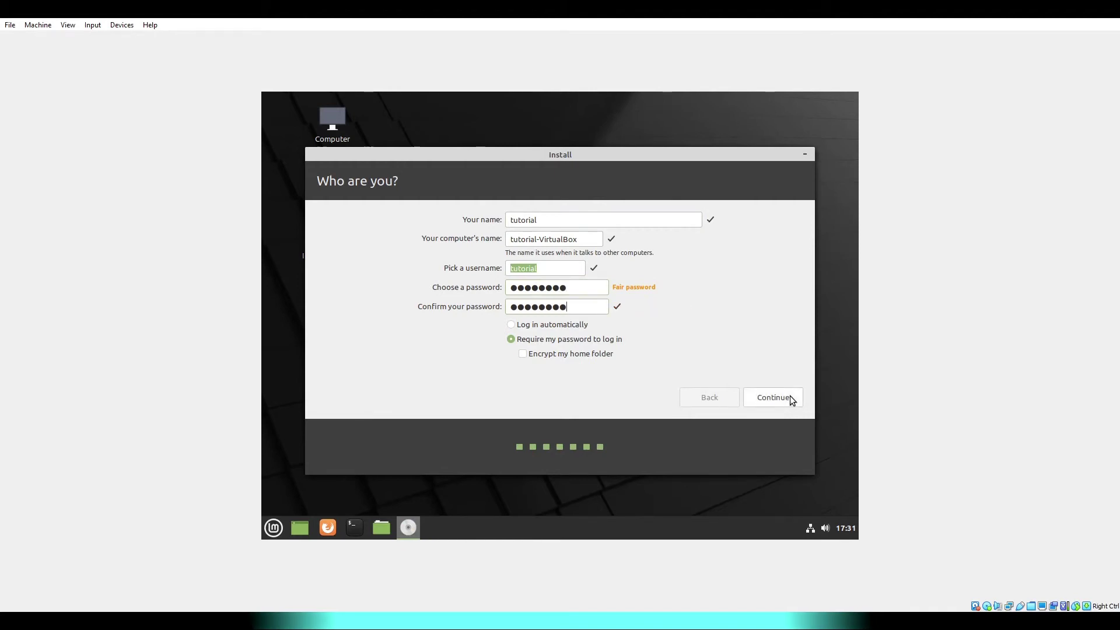
left_click(794, 401)
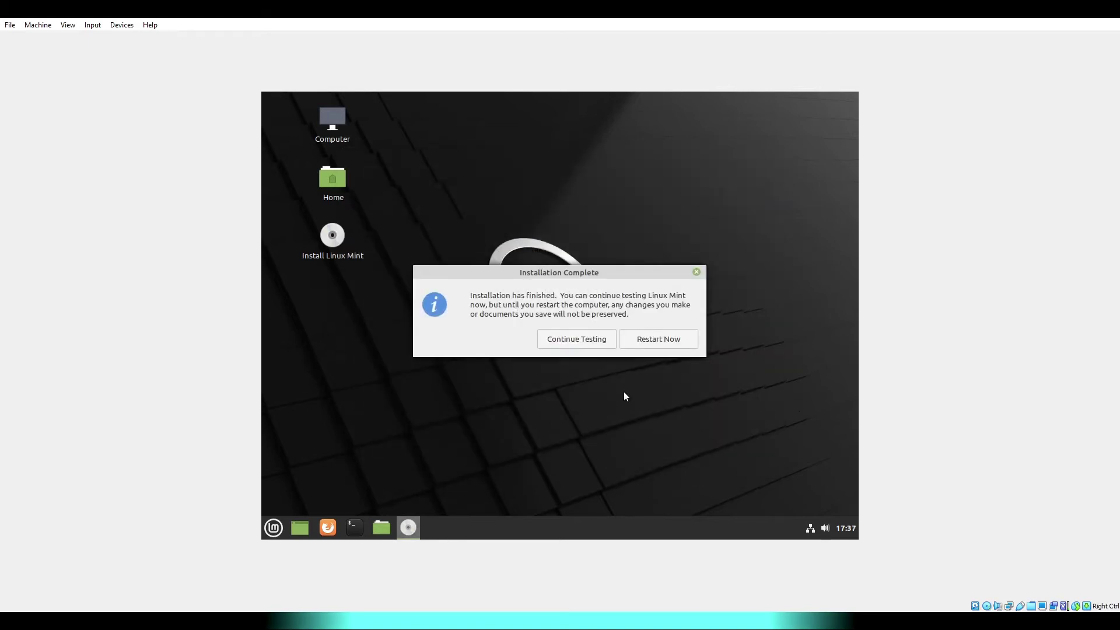
- Restart the VM, remove the installation disc, and boot the newly installed Linux Mint
left_click(675, 340)
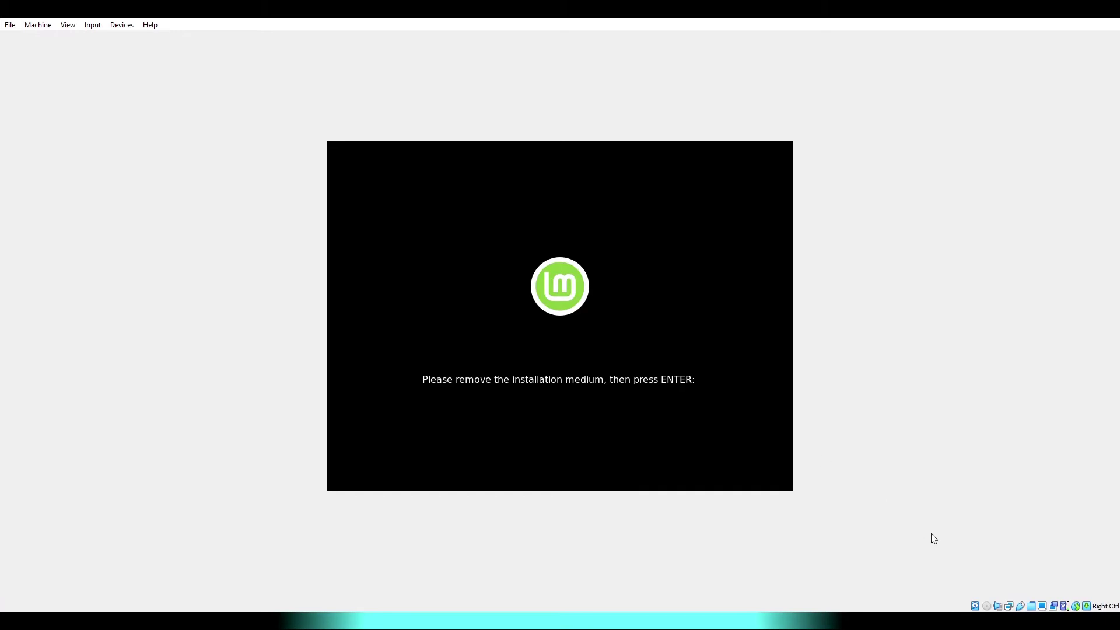
left_click(986, 608)
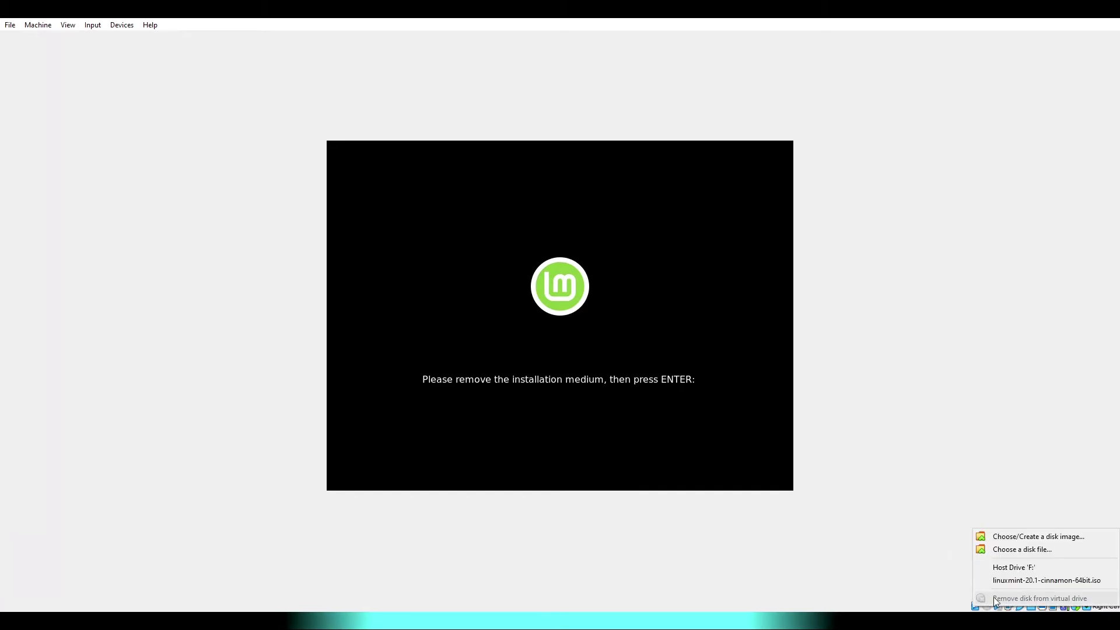
left_click(769, 519)
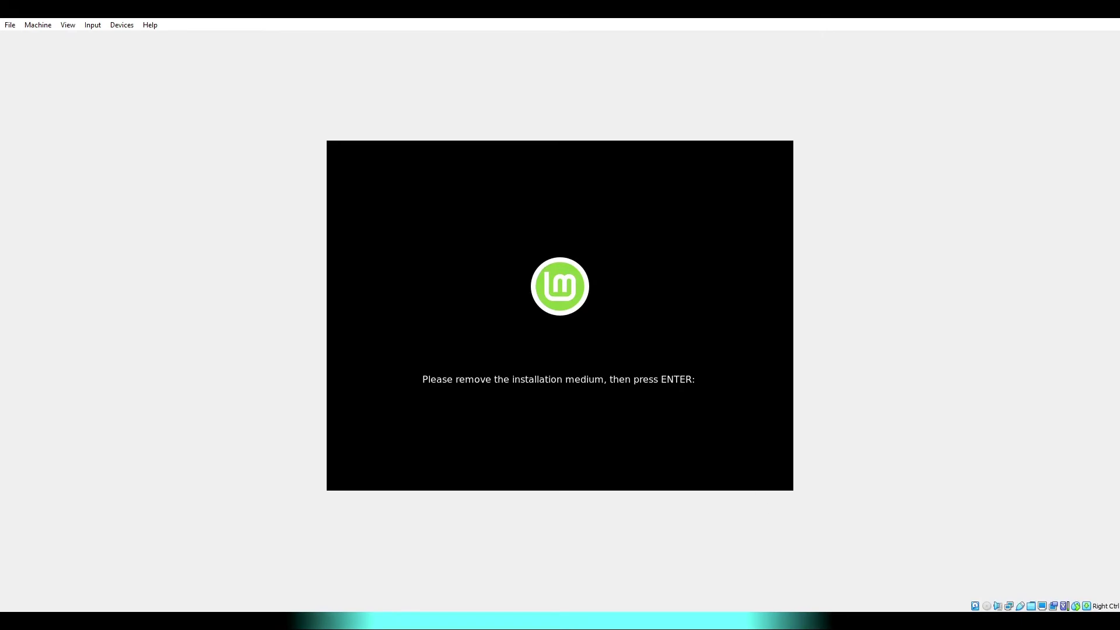
key("Return")
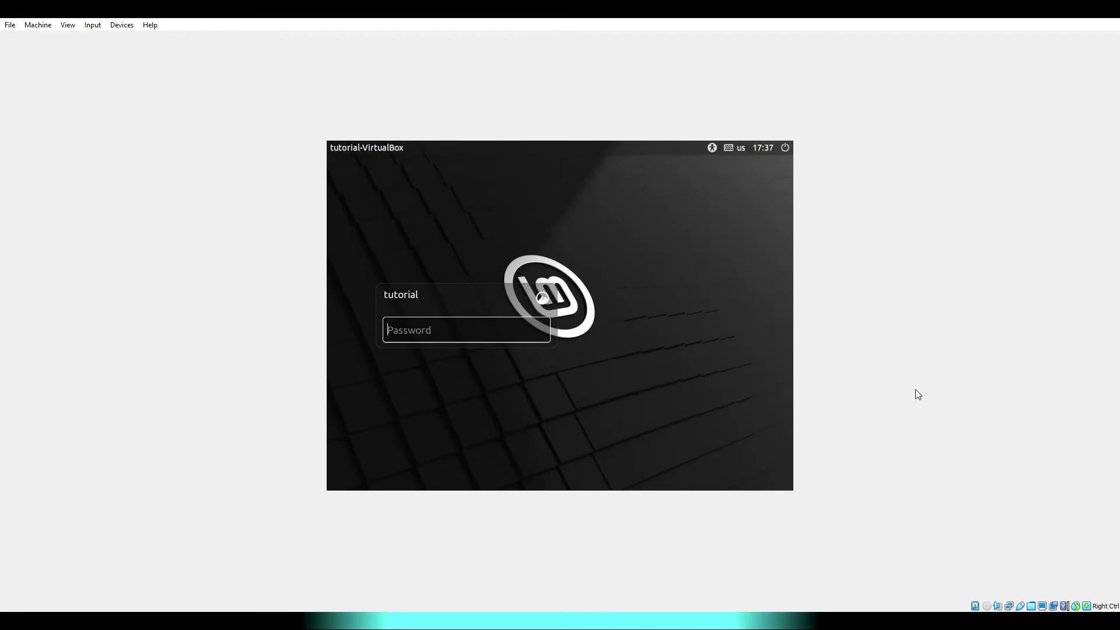
- Log in with the account password and close the Linux Mint Welcome window
type("********")
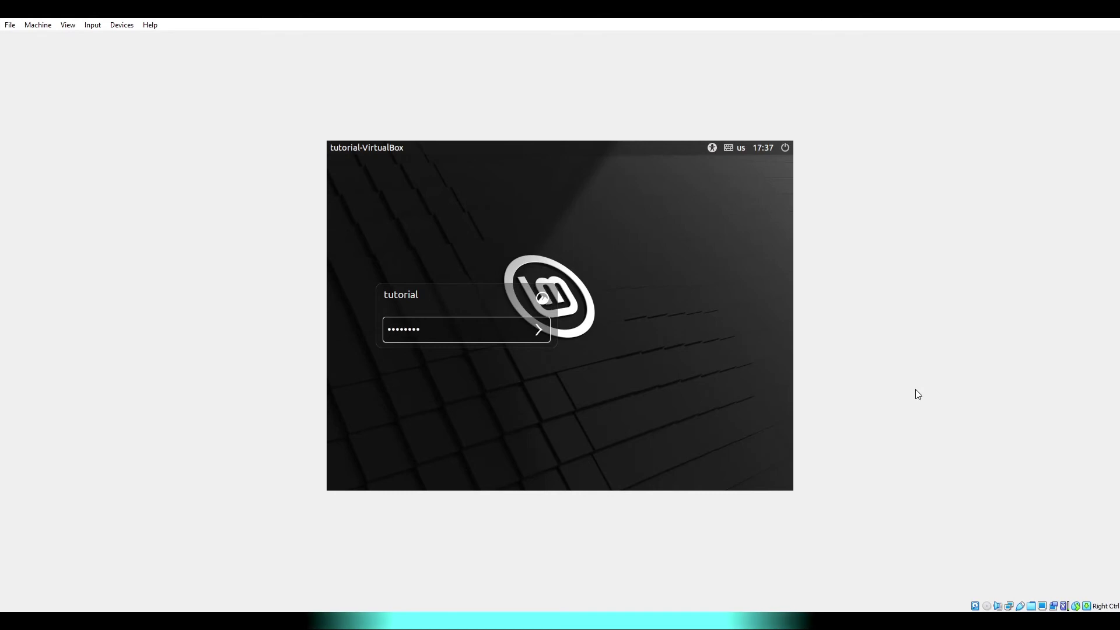
key("Return")
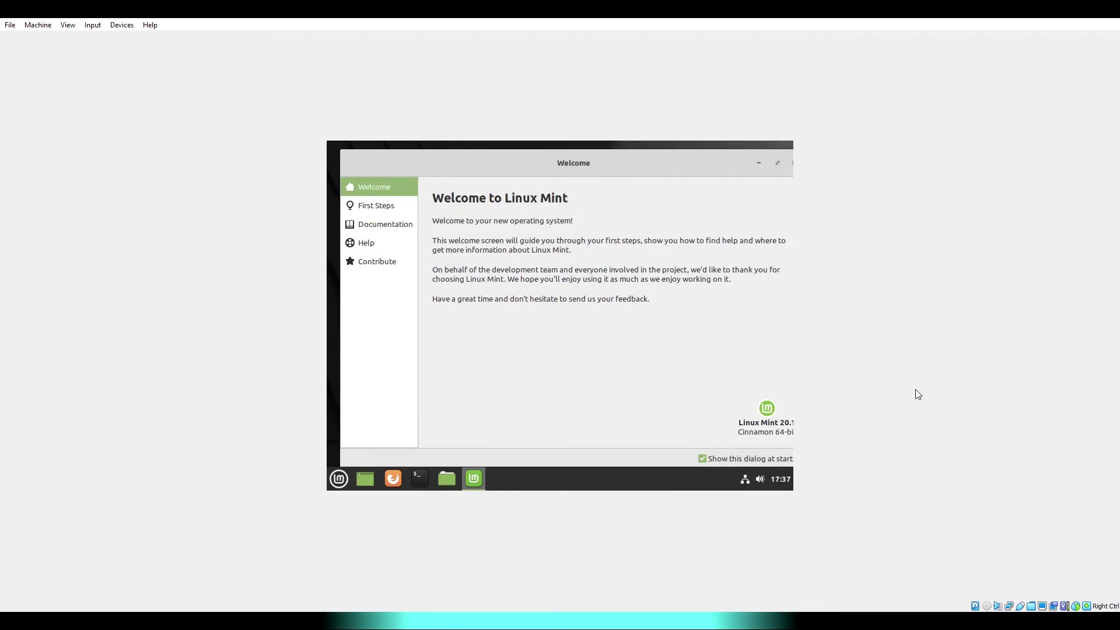
left_click_drag(708, 161, 637, 160)
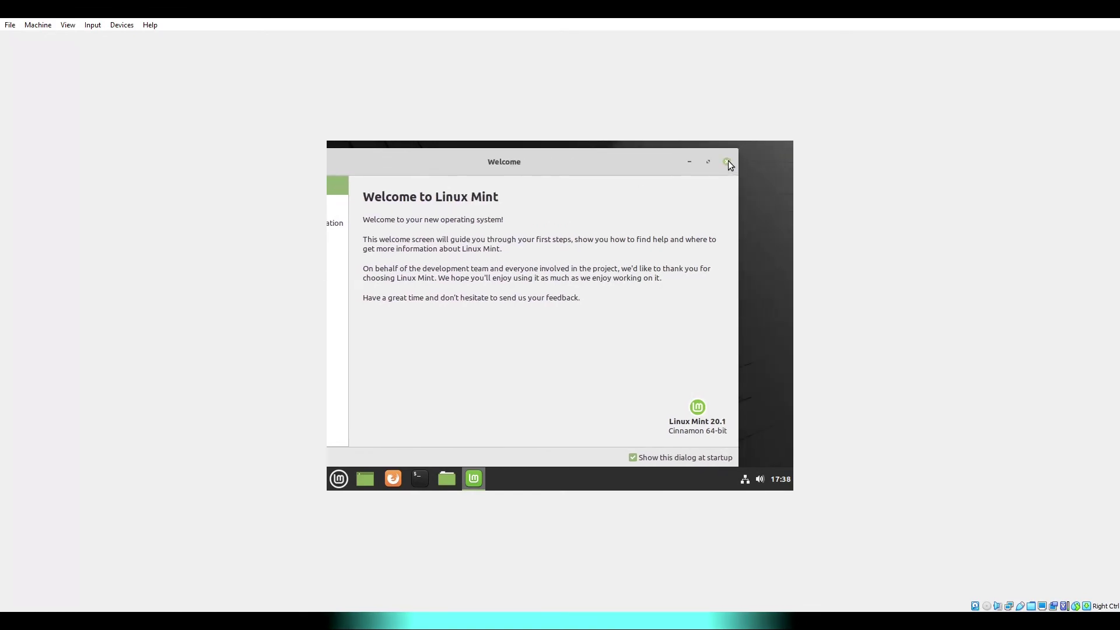
left_click(727, 161)
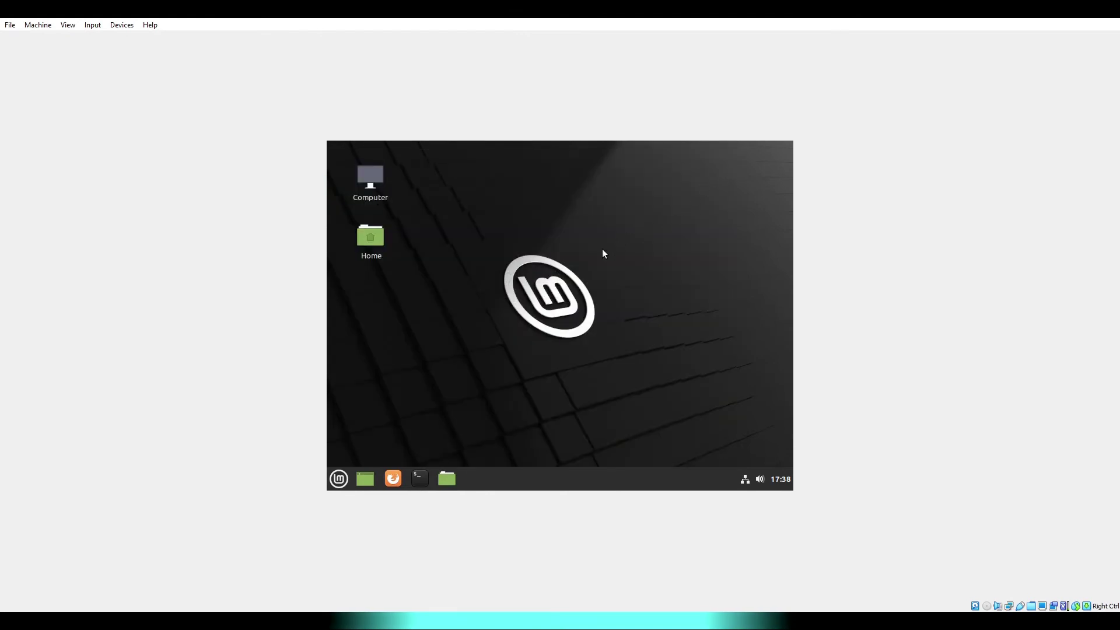
left_click(122, 25)
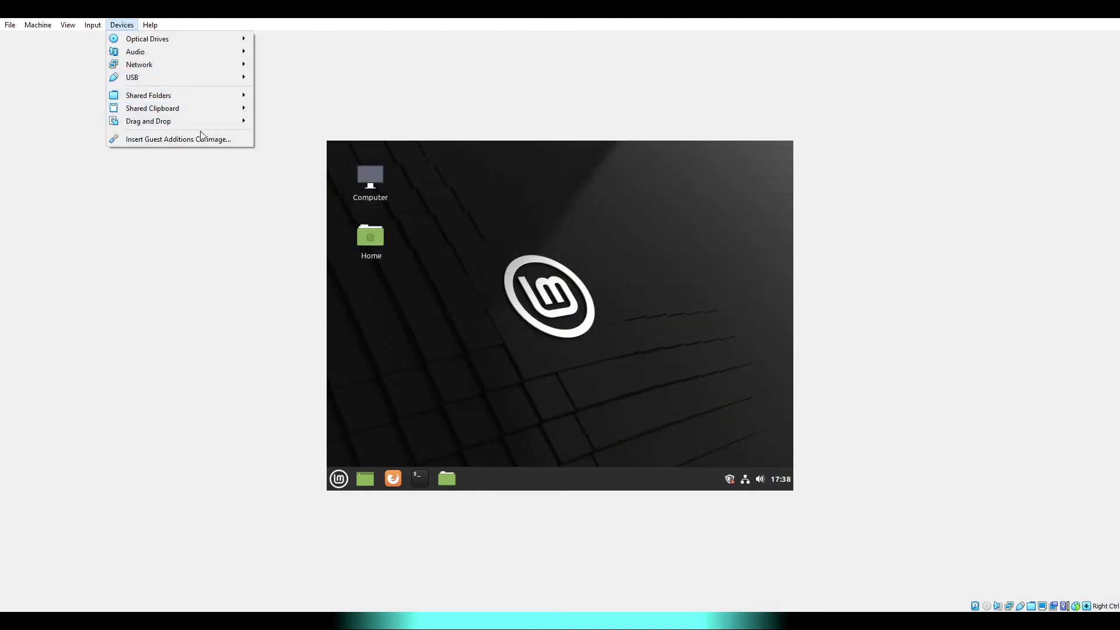
- Insert the Guest Additions 6.1.18 CD and run its installer with the administrator password
left_click(175, 139)
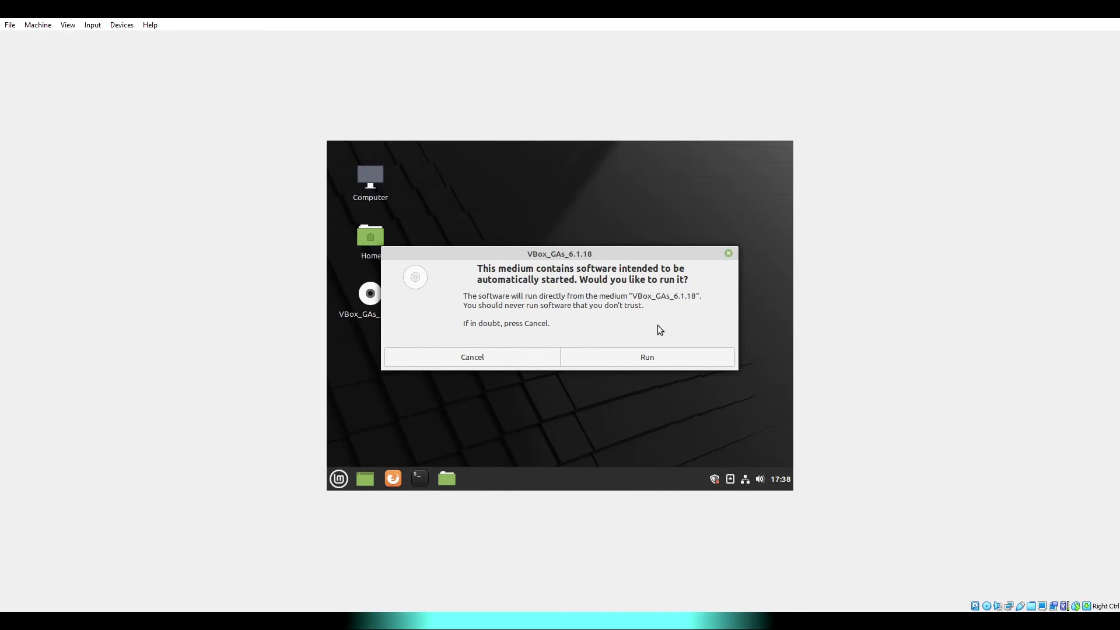
left_click(692, 357)
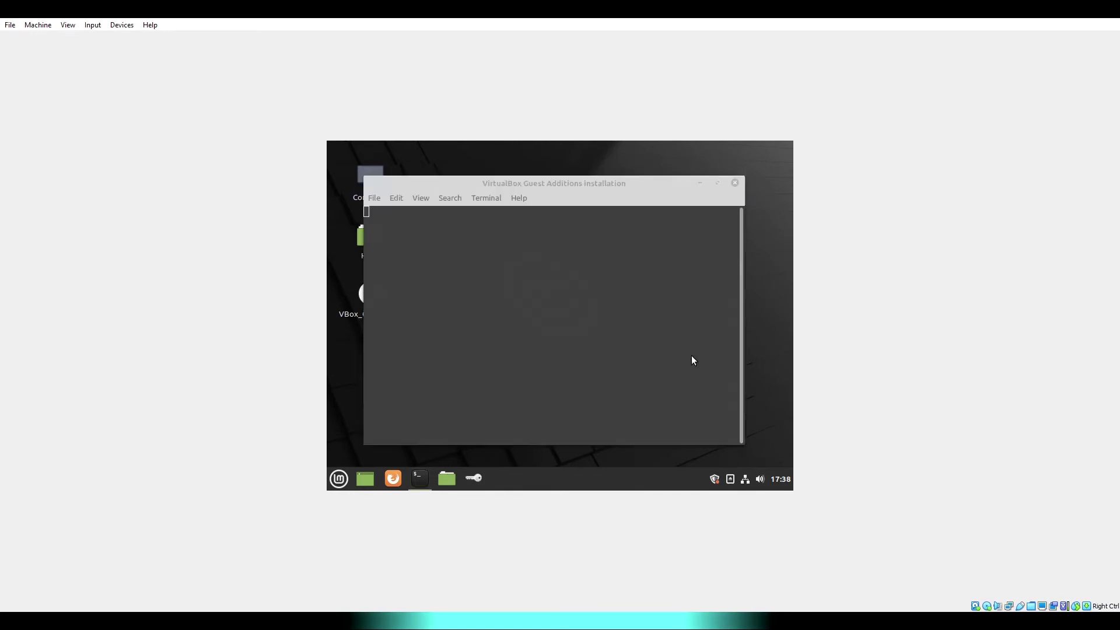
type("••••••")
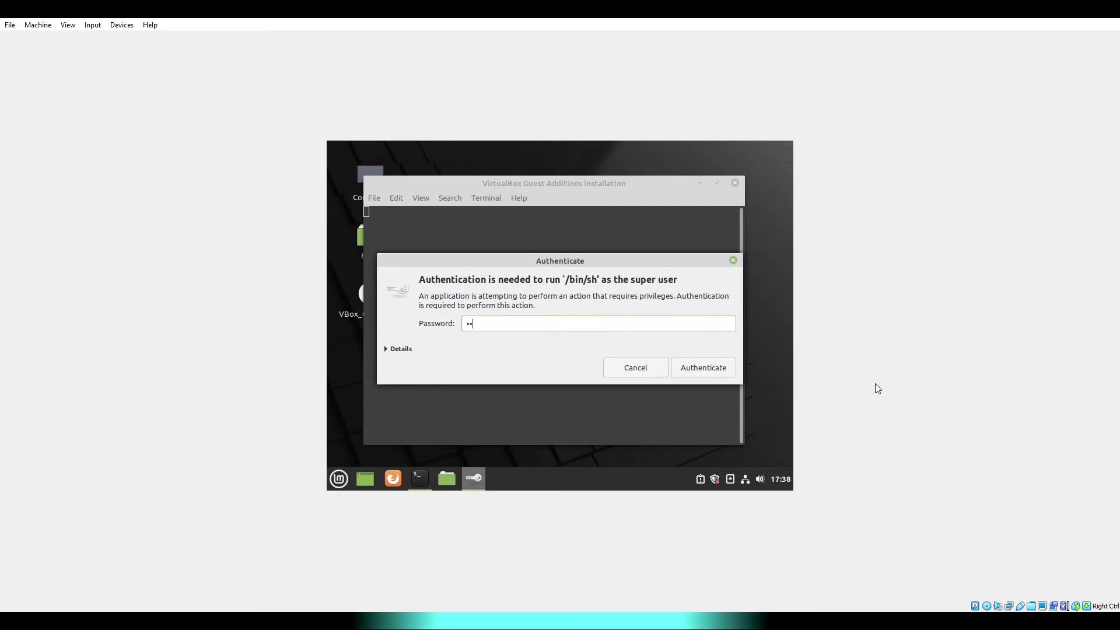
type("••")
key("Return")
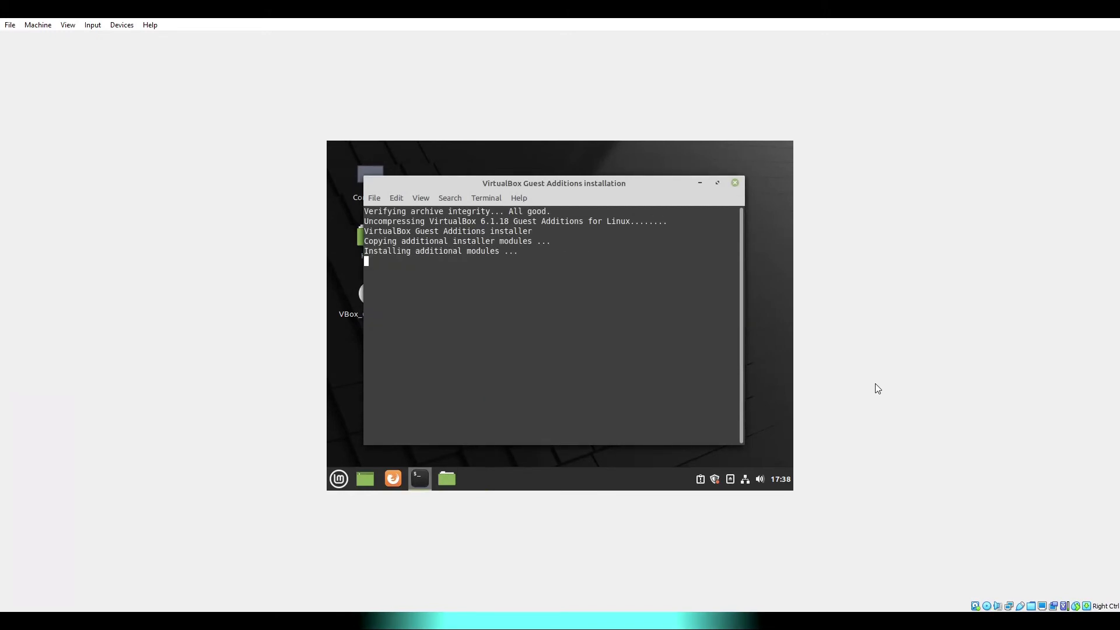
key("Return")
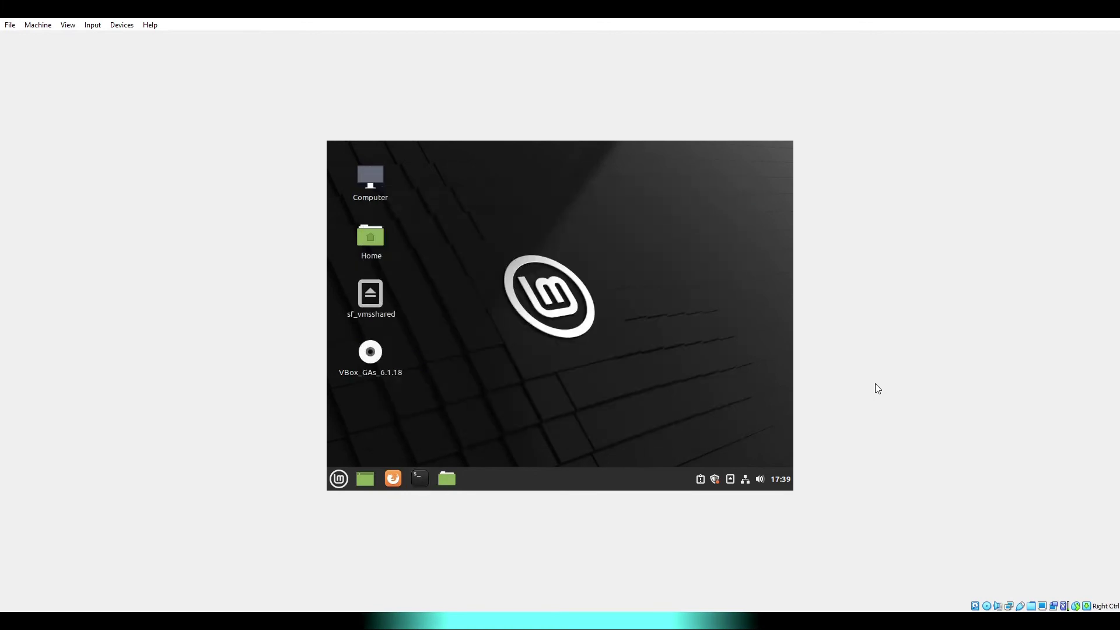
right_click(366, 353)
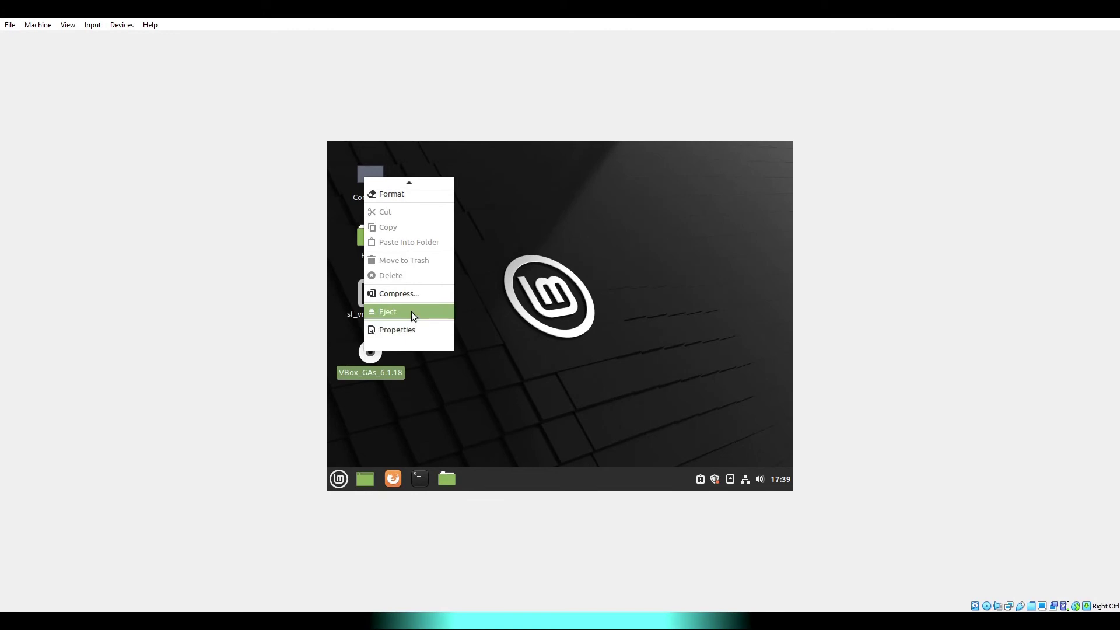
- Eject the Guest Additions disc, then log out of Mint and log back in with the password
left_click(412, 311)
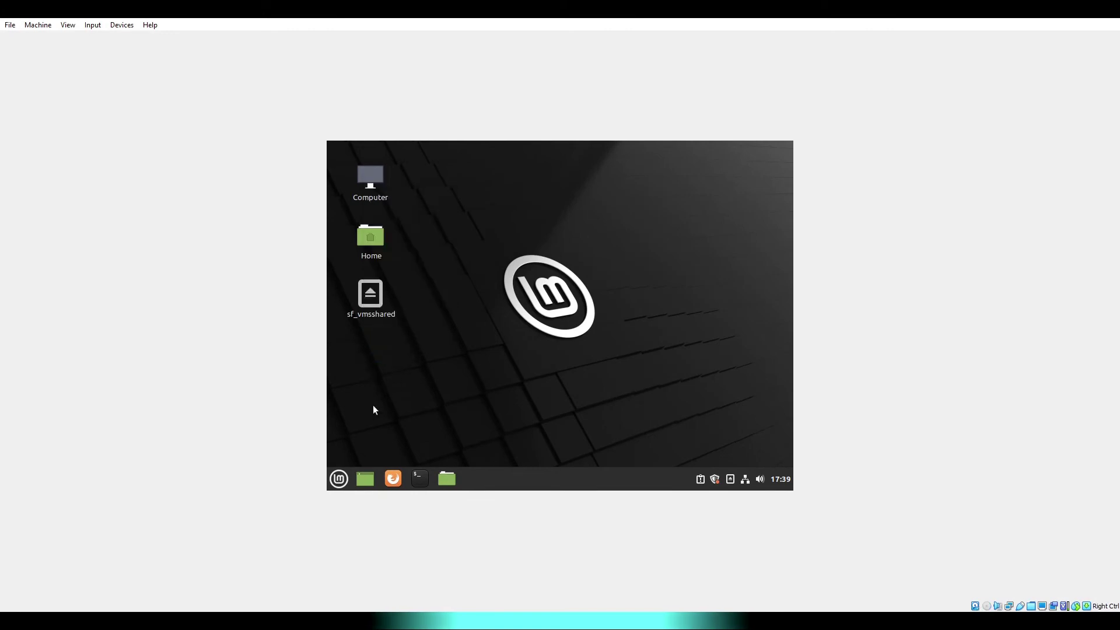
left_click(339, 479)
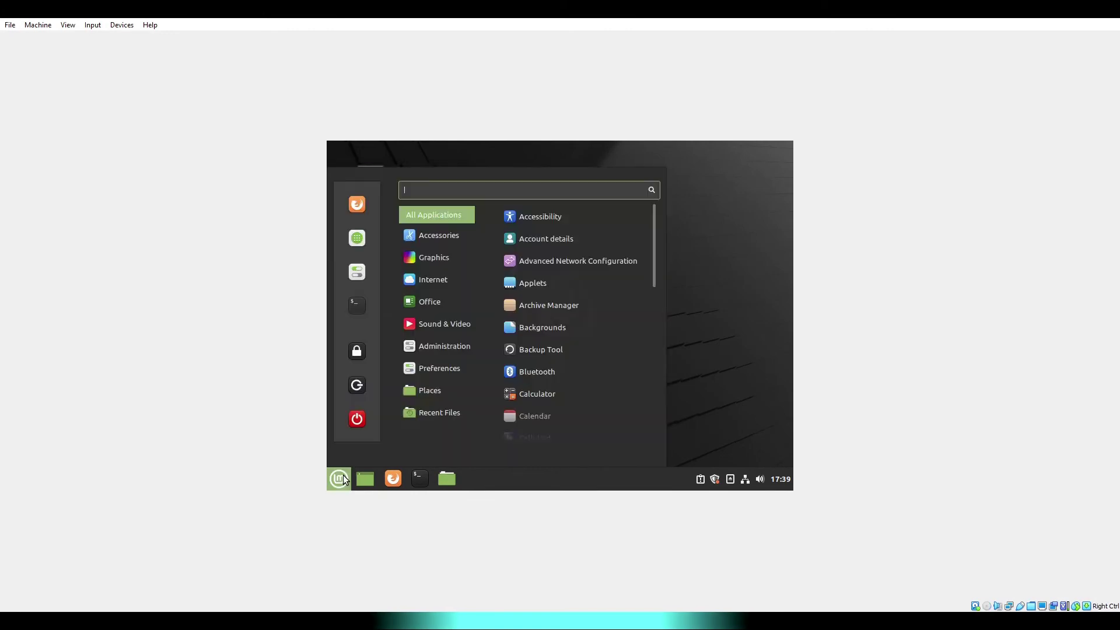
left_click(361, 419)
left_click(534, 329)
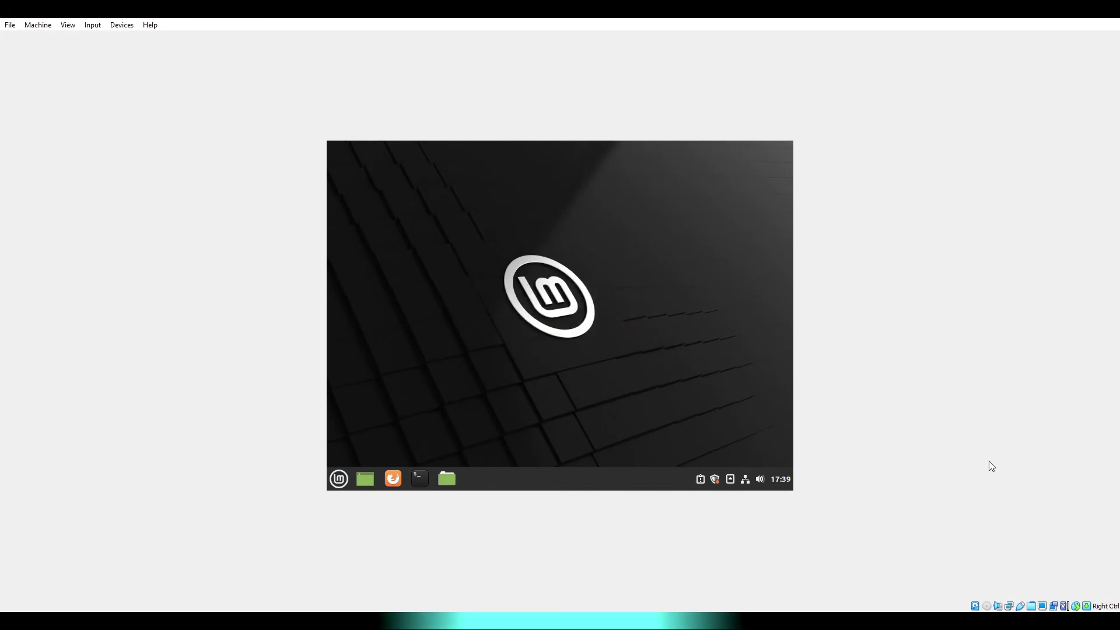
type("*****")
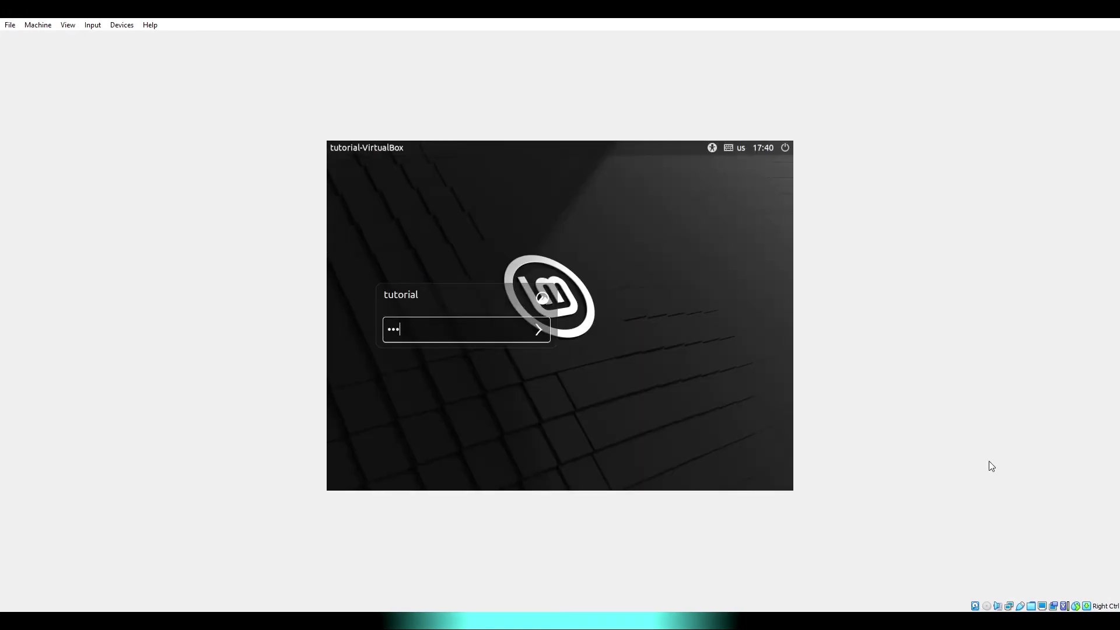
type("***")
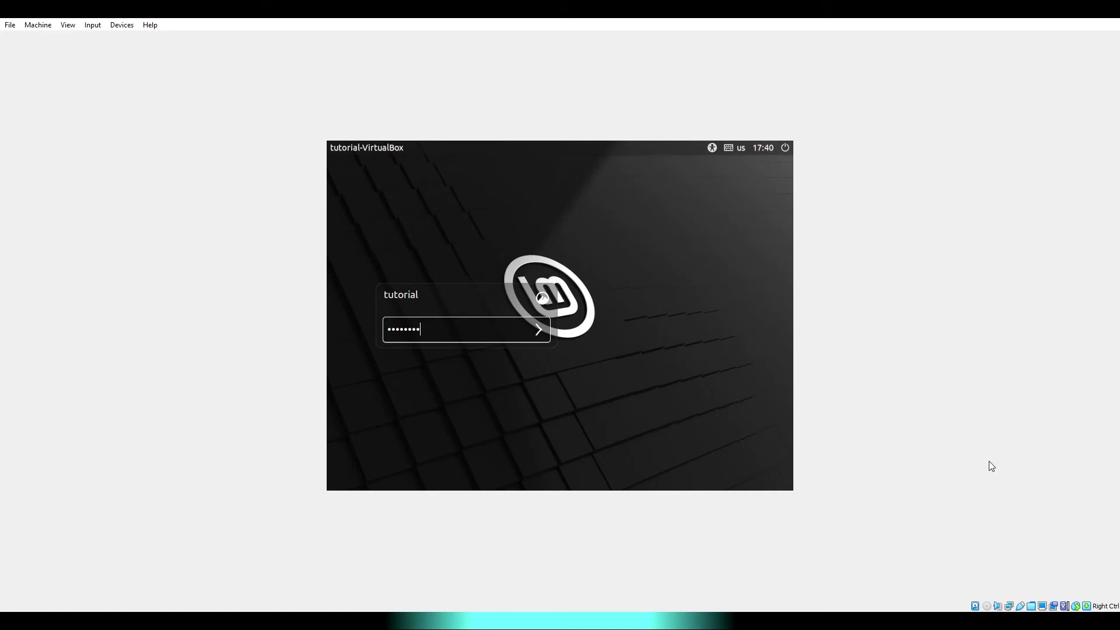
key("Return")
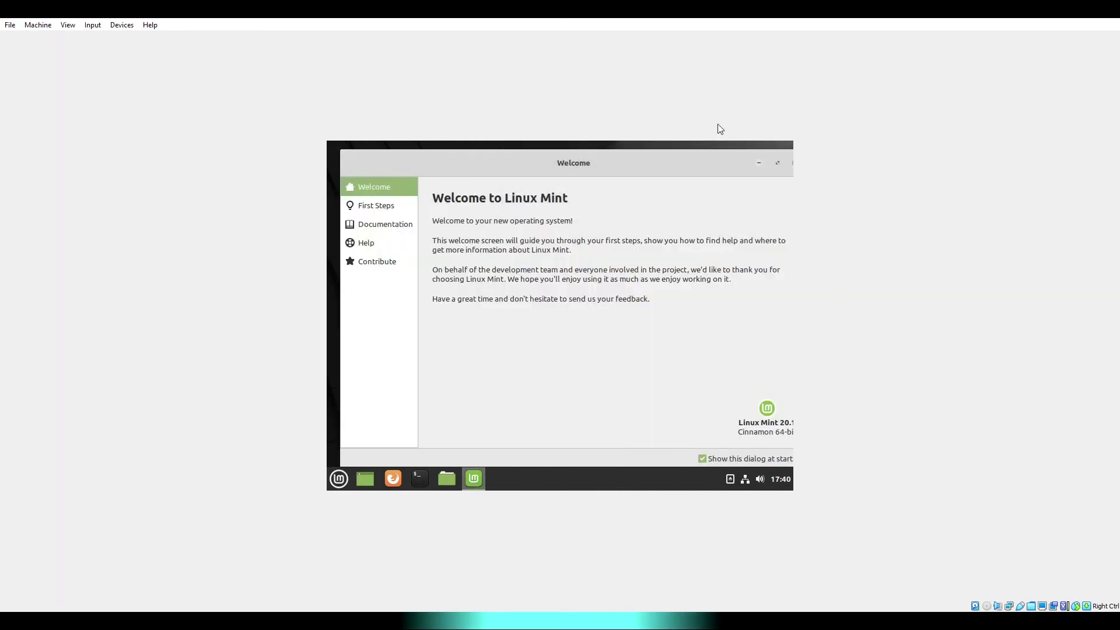
- Re-maximize the VM window and close the Linux Mint Welcome window
double_click(629, 9)
double_click(603, 149)
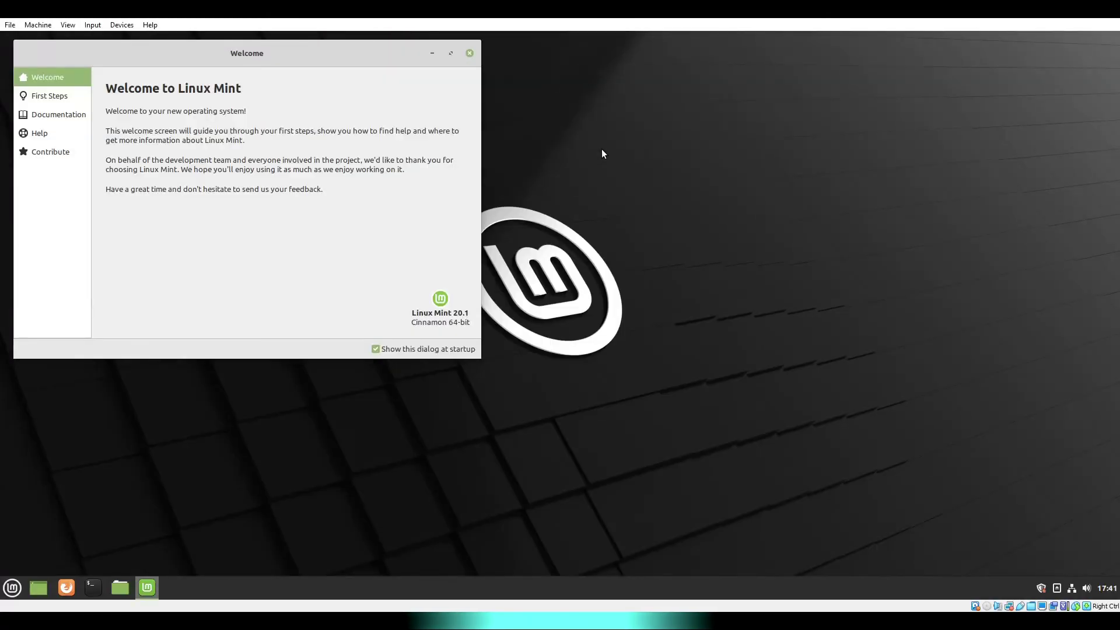
left_click(470, 53)
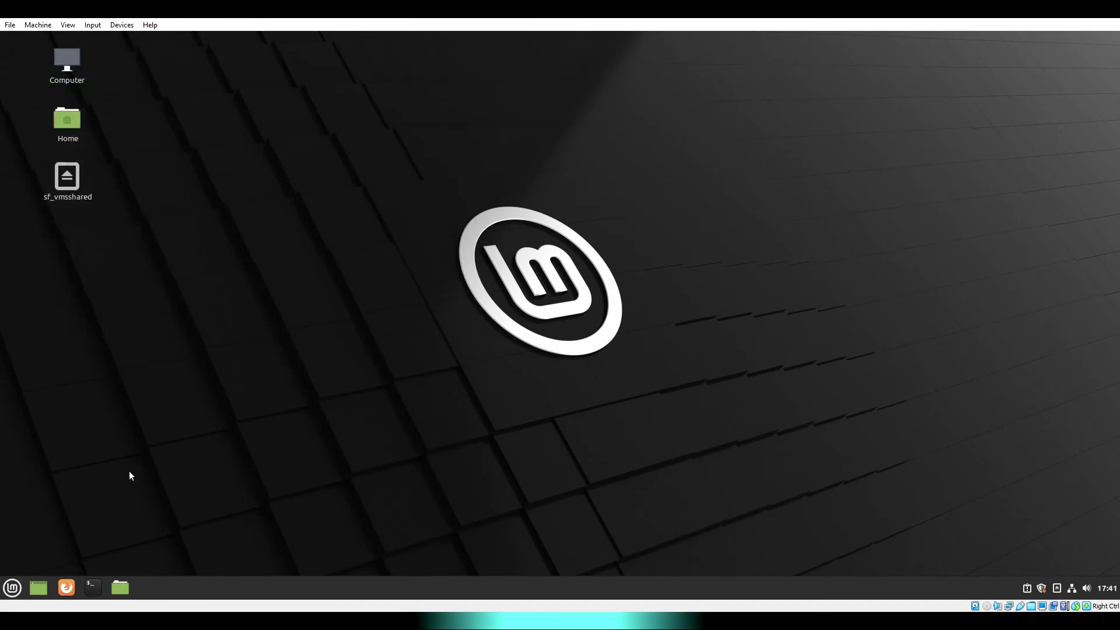
left_click(13, 588)
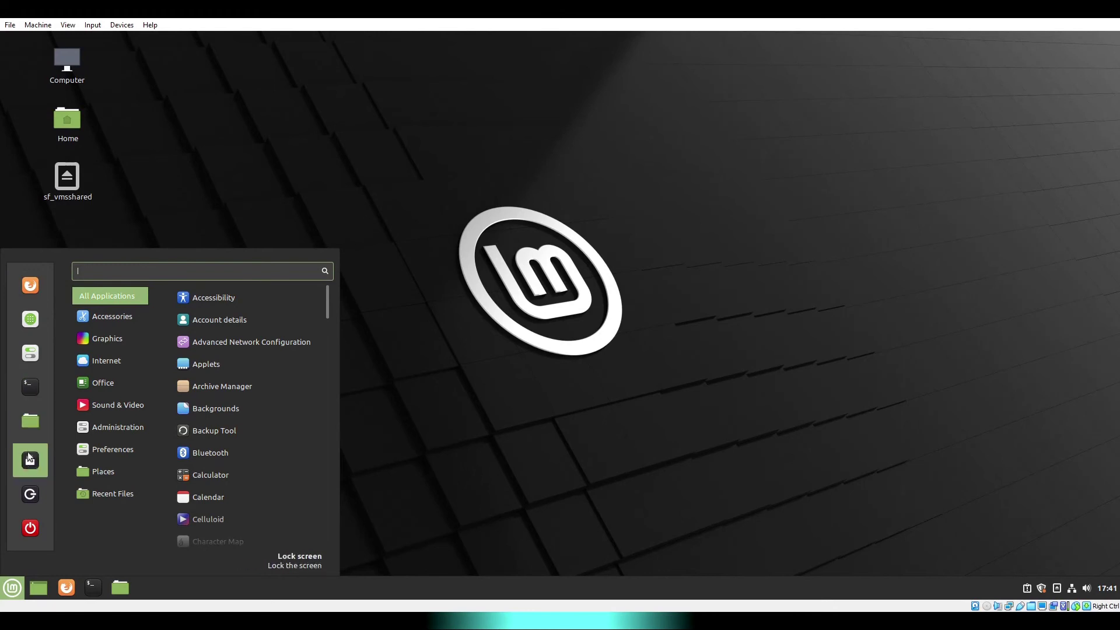
- Install g++ with 'sudo apt install g++' and verify 'g++ --version' reports 9.3.0
left_click(31, 324)
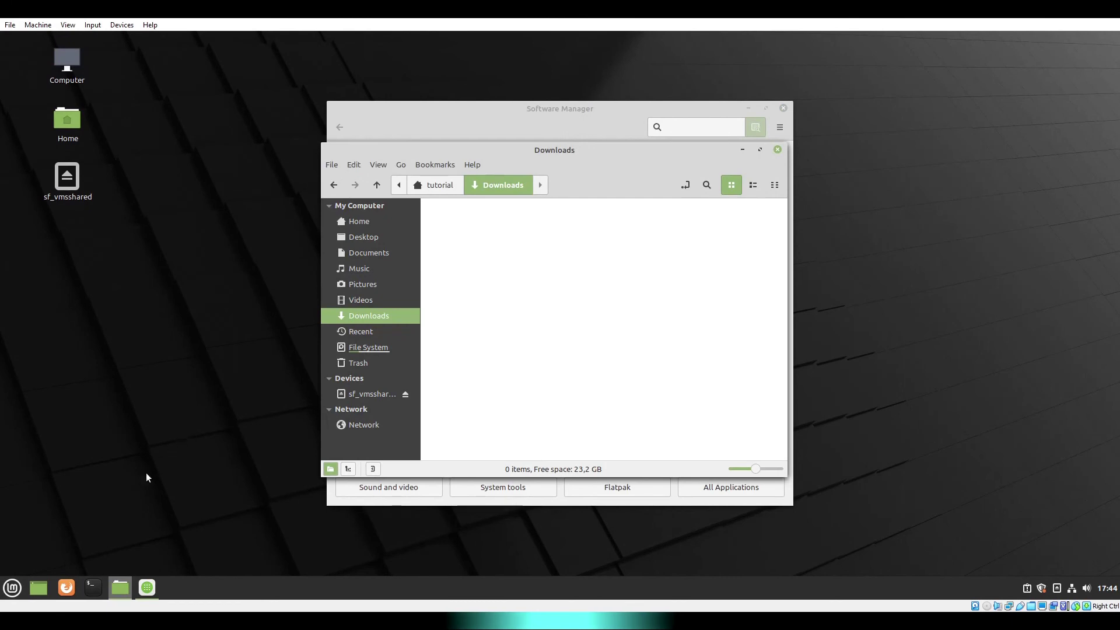
left_click(93, 587)
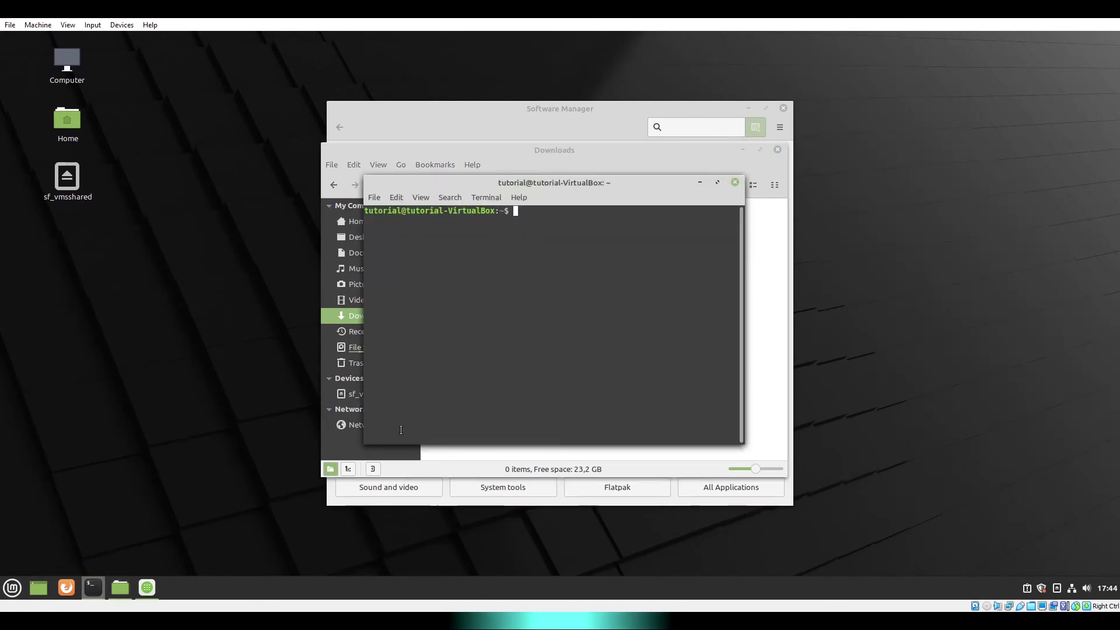
type("sudo apt install g++")
key("Return")
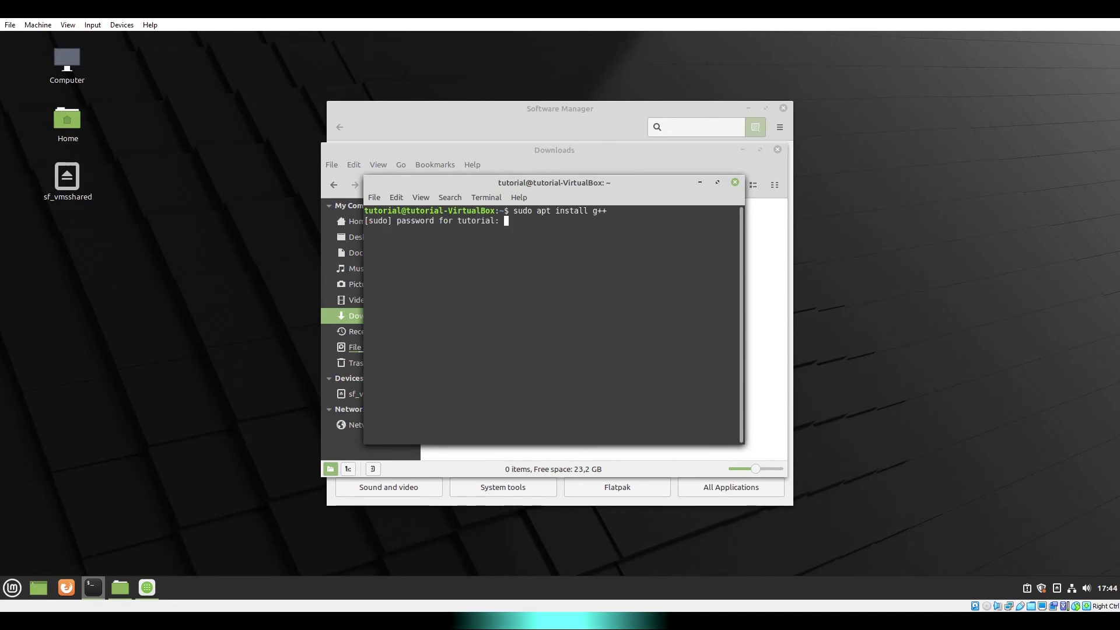
type("*******")
key("Return")
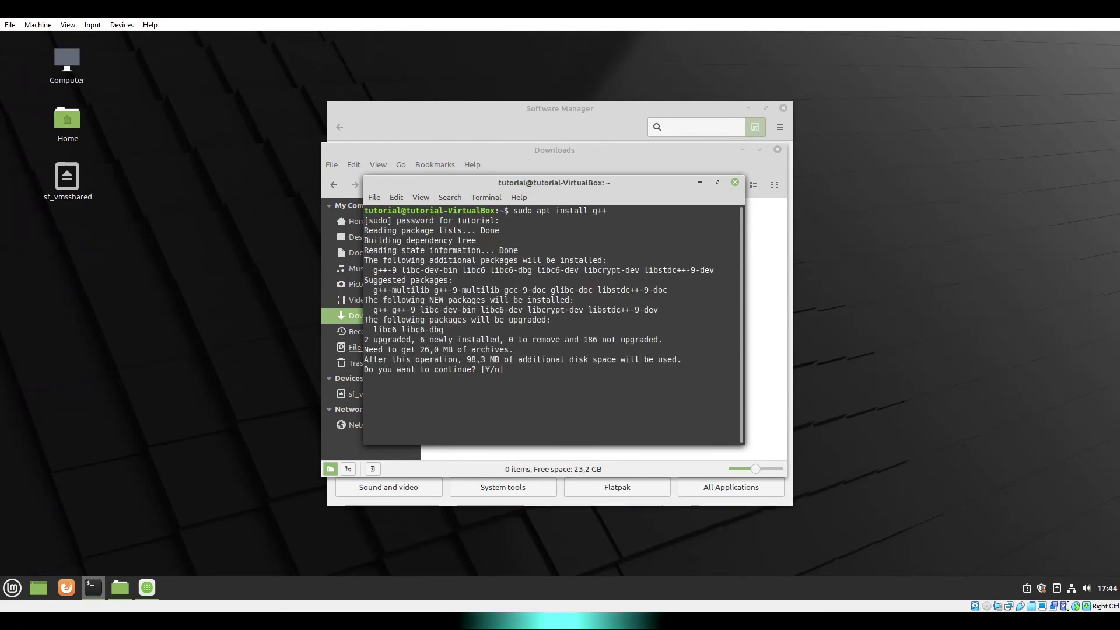
key("Return")
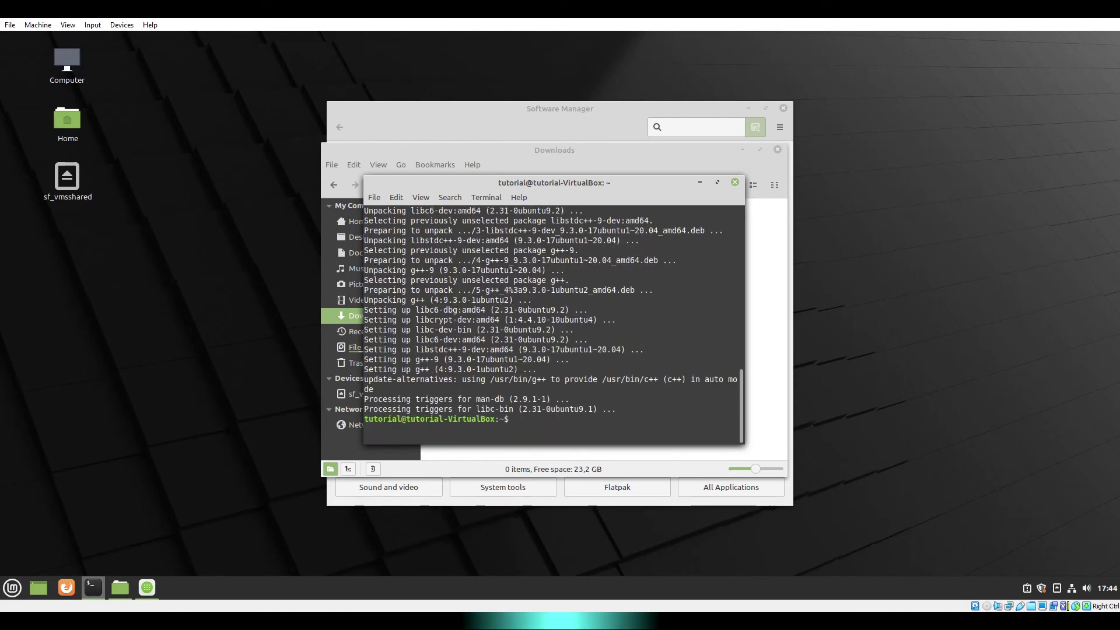
type("g")
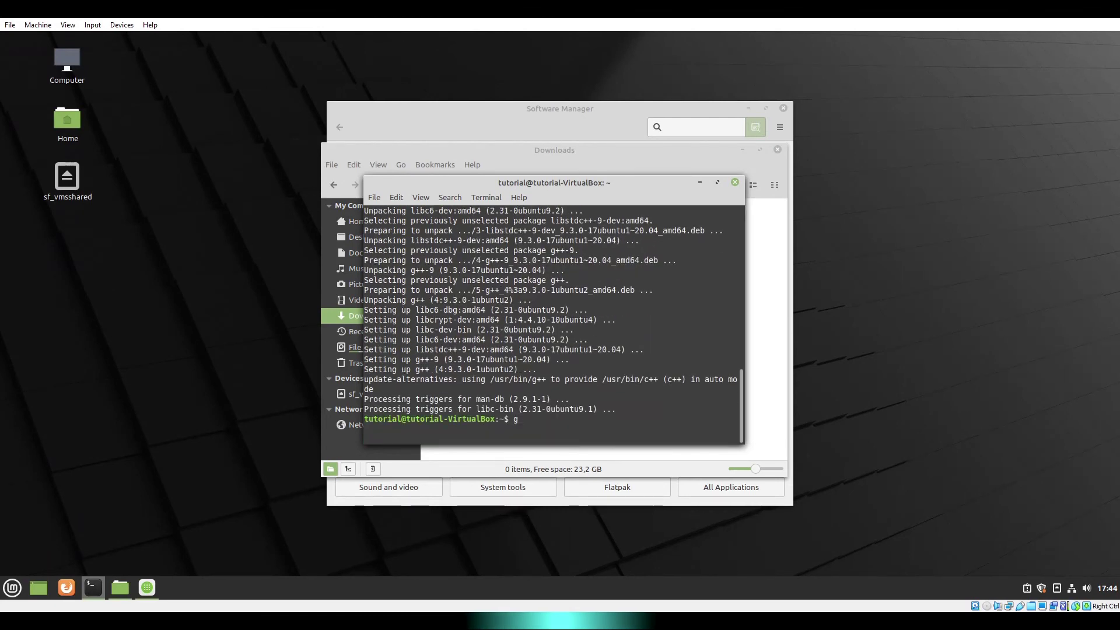
type("++ --ver")
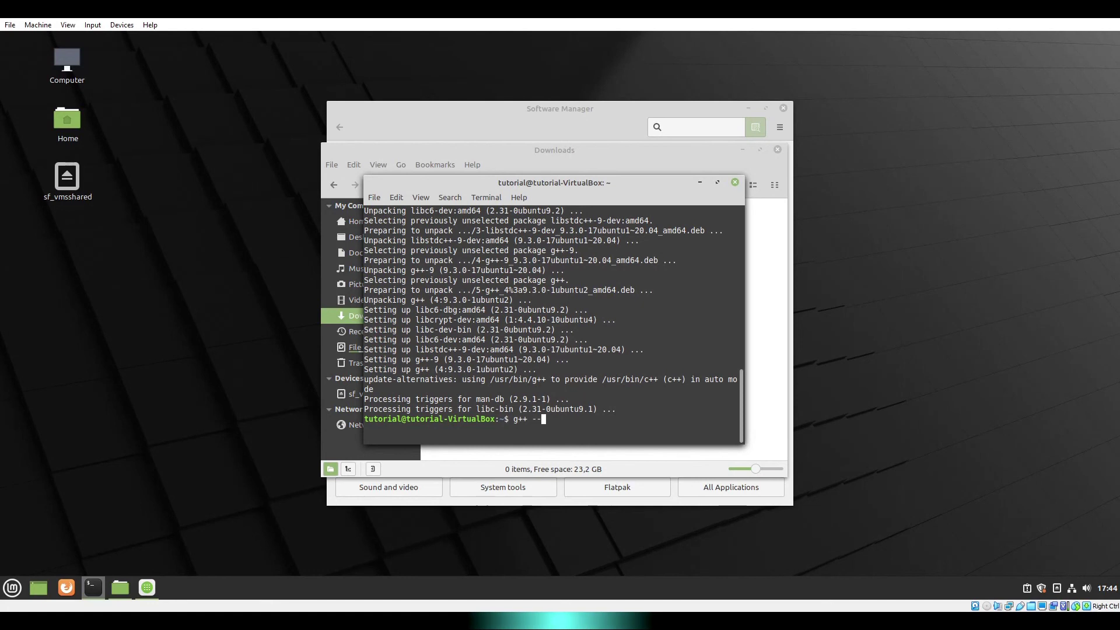
type("sion")
key("Return")
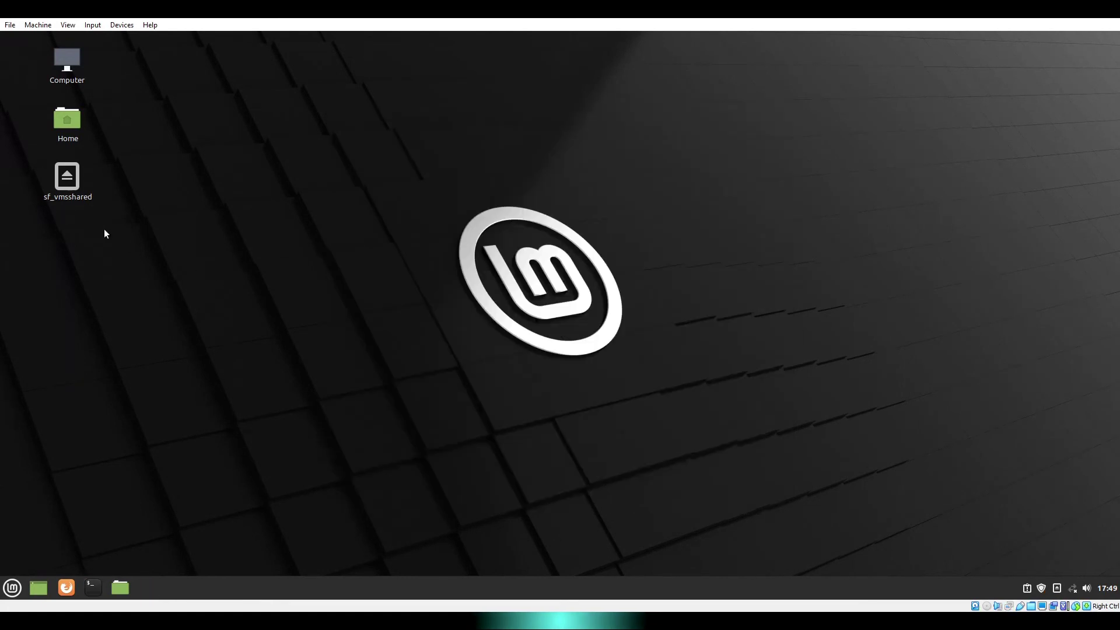
- Open sf_vmsshared and add the guest user to the vboxsf group in Users and Groups
double_click(69, 187)
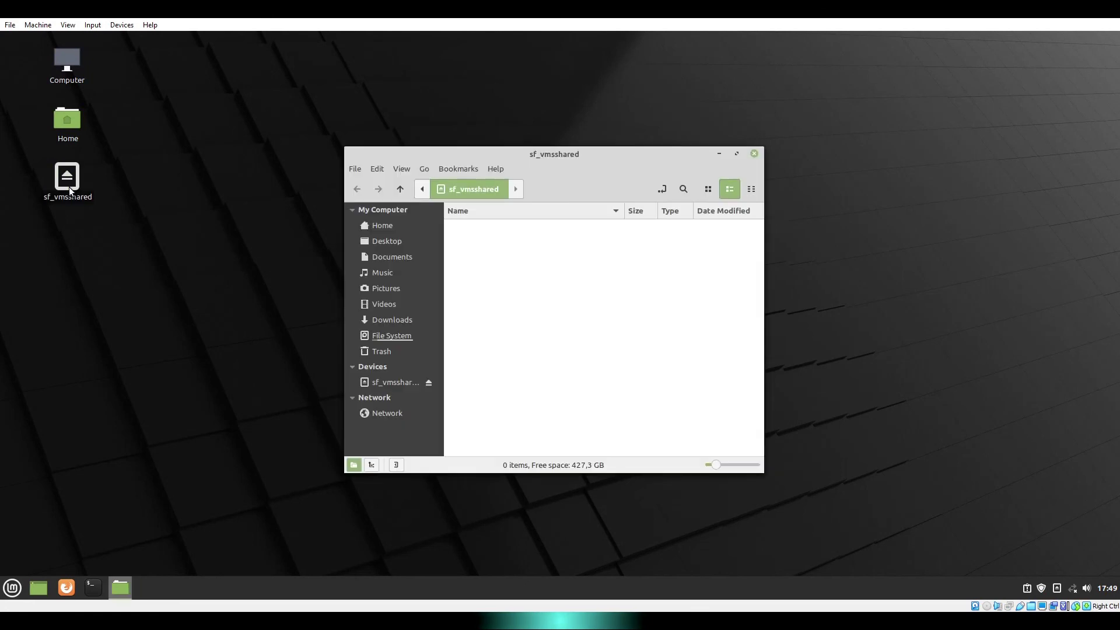
left_click(12, 590)
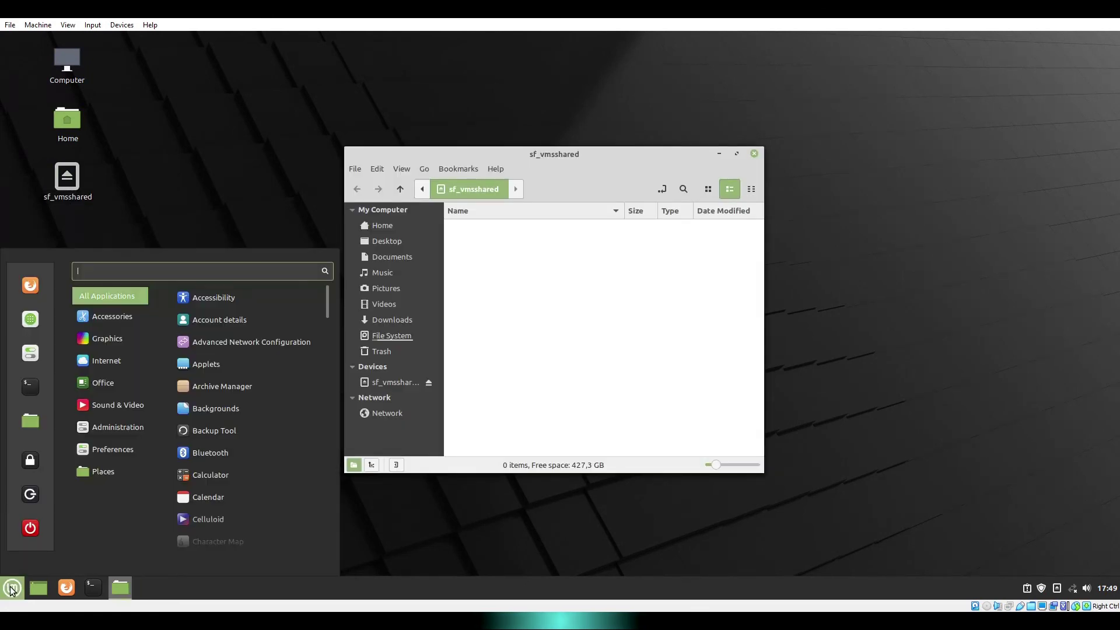
type("users")
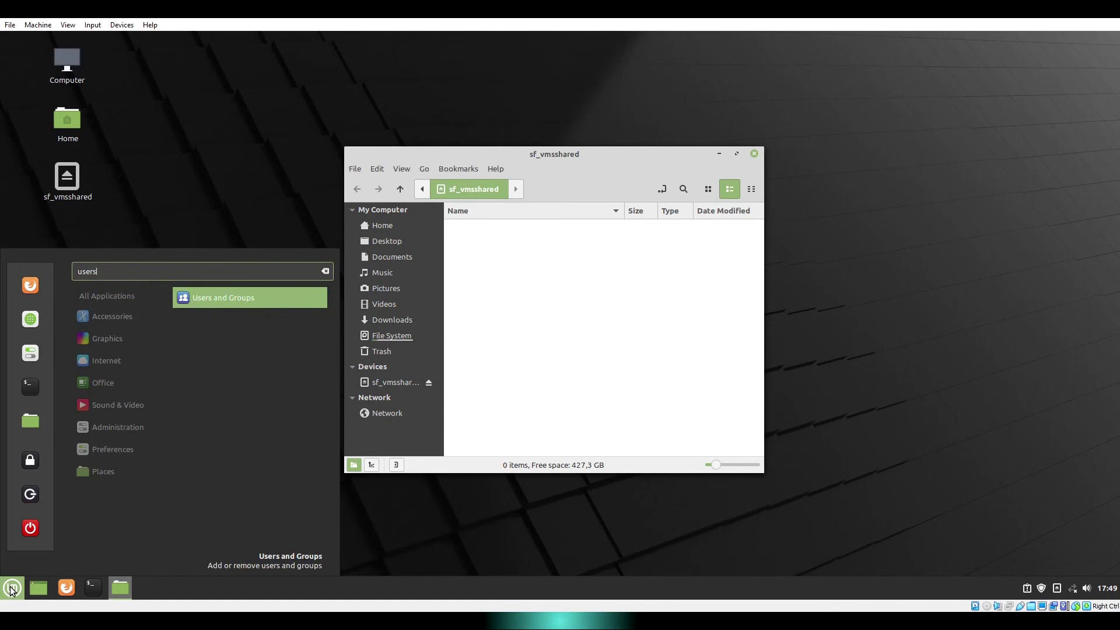
key("Return")
key("Return")
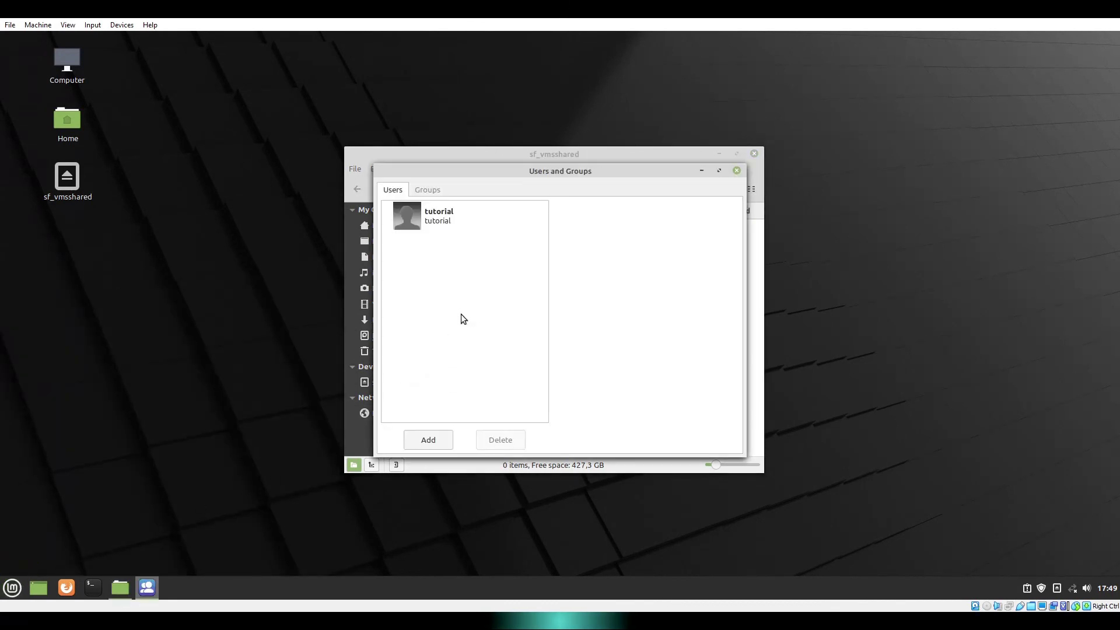
left_click(489, 221)
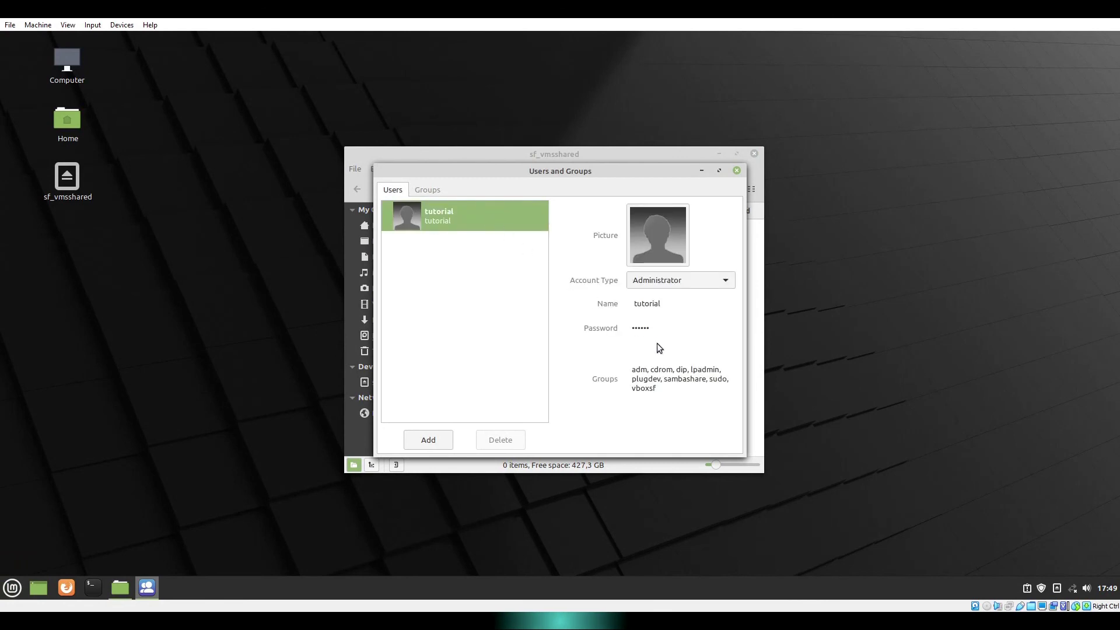
left_click(674, 376)
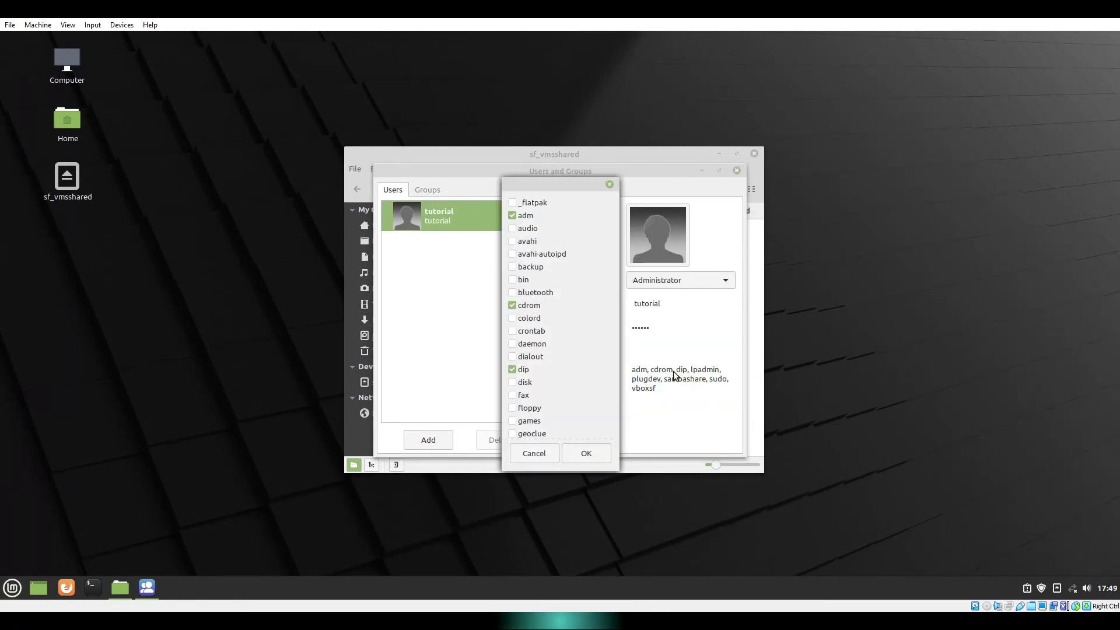
scroll(595, 350, "down", 2)
left_click_drag(614, 259, 622, 439)
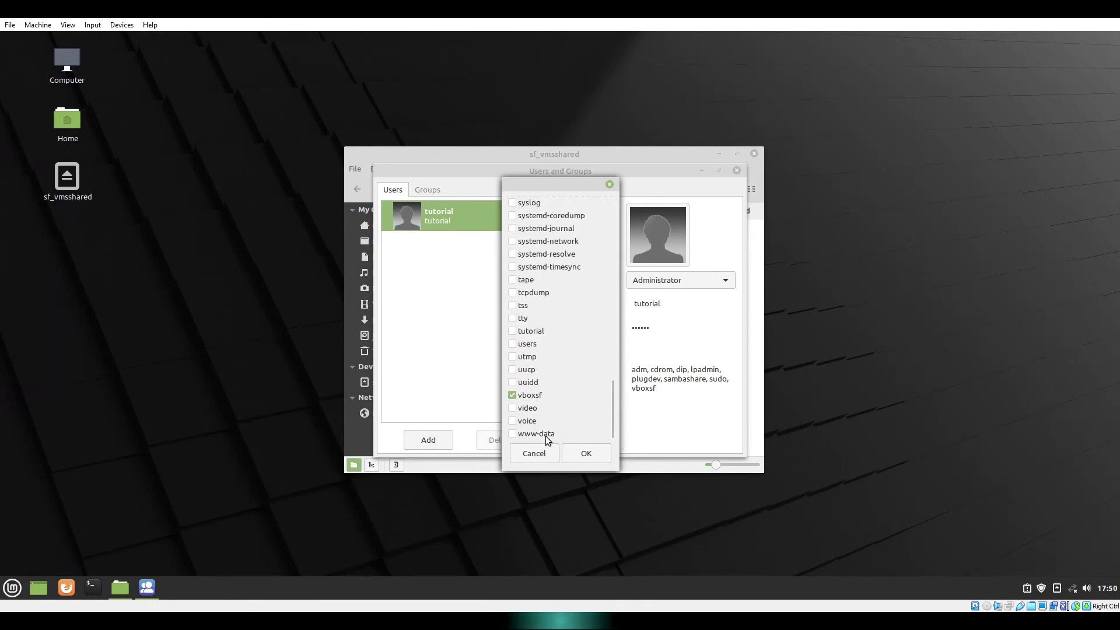
left_click(585, 456)
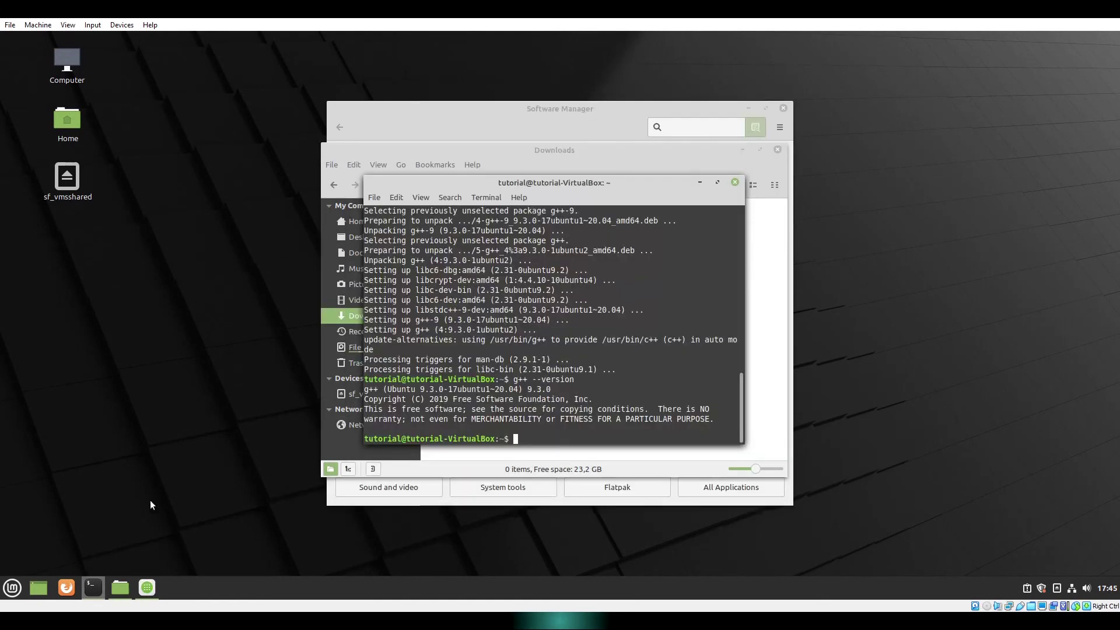
- Shut down the Linux Mint guest from the application menu
left_click(13, 585)
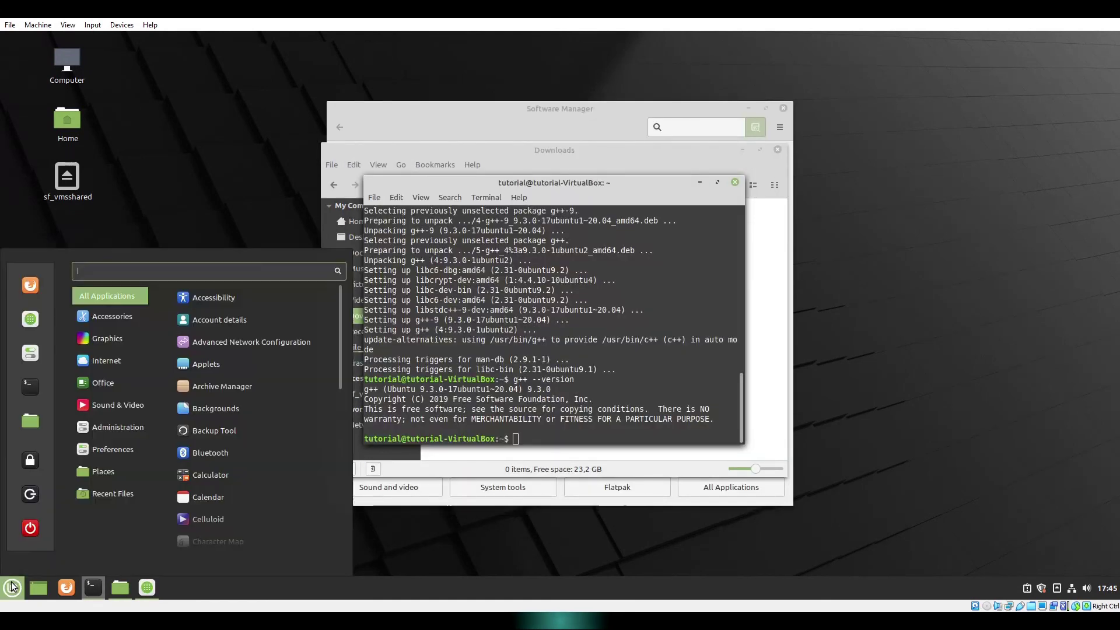
left_click(39, 531)
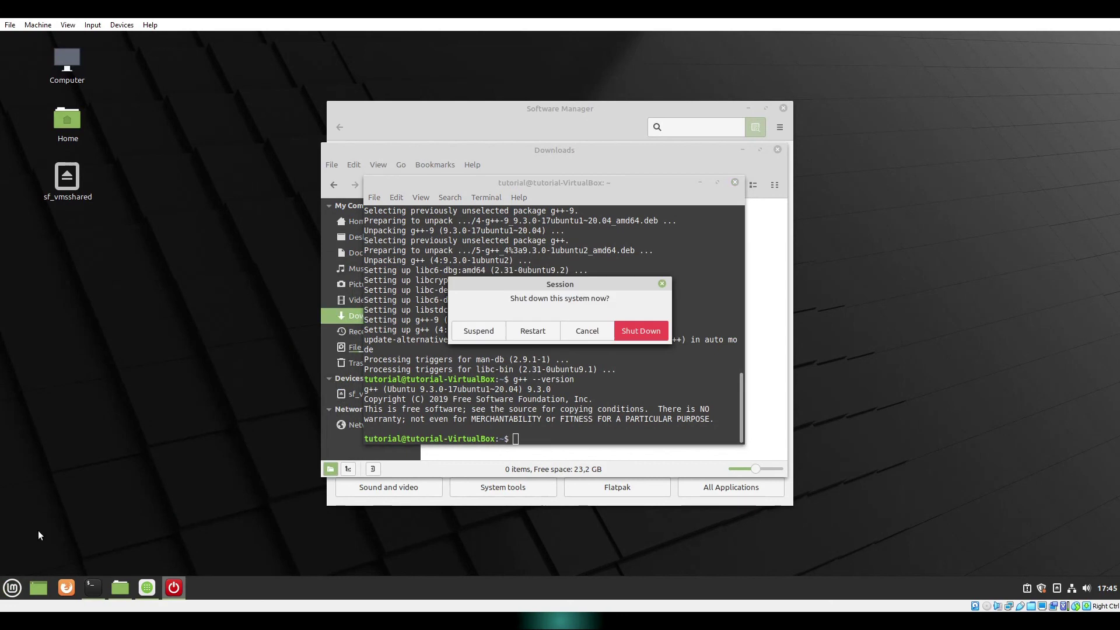
left_click(643, 326)
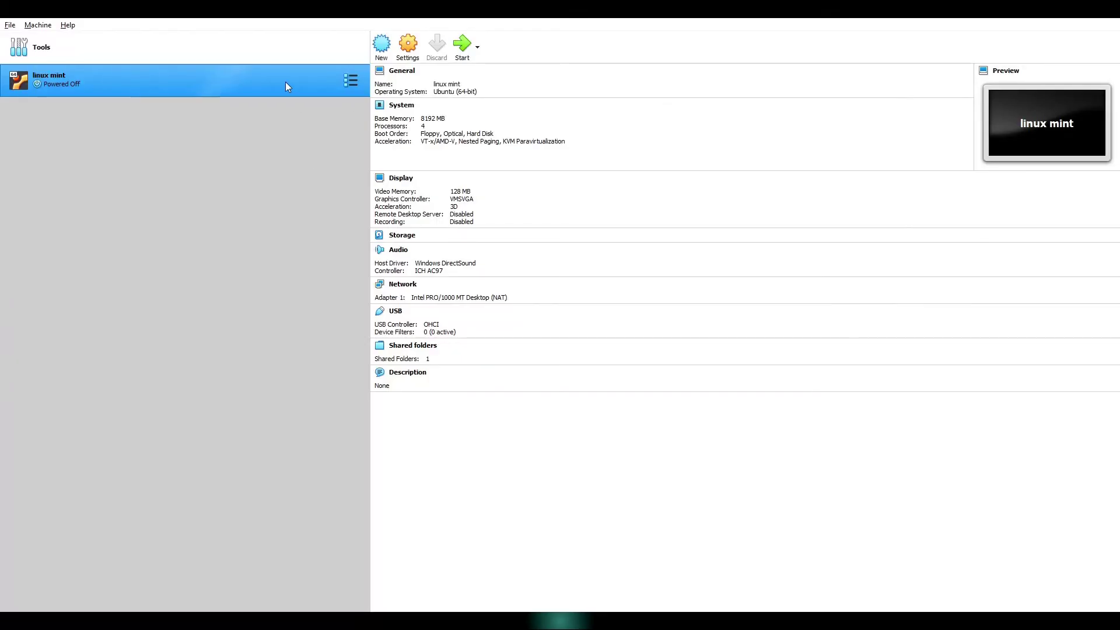
- Remove the linux mint VM from VirtualBox, choosing Delete all files
right_click(286, 82)
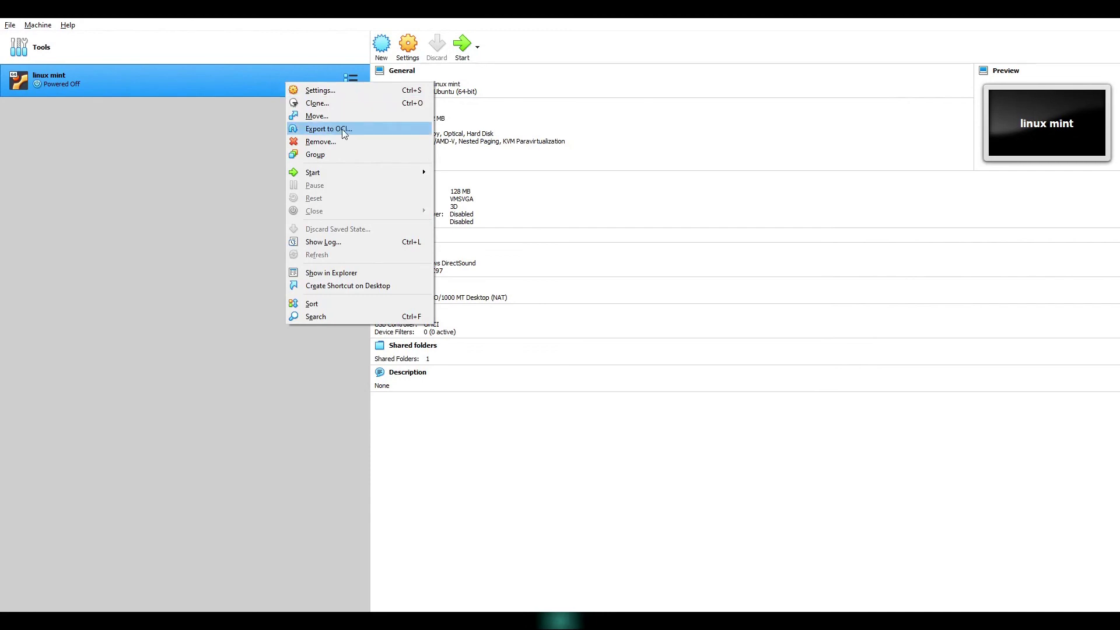
left_click(364, 141)
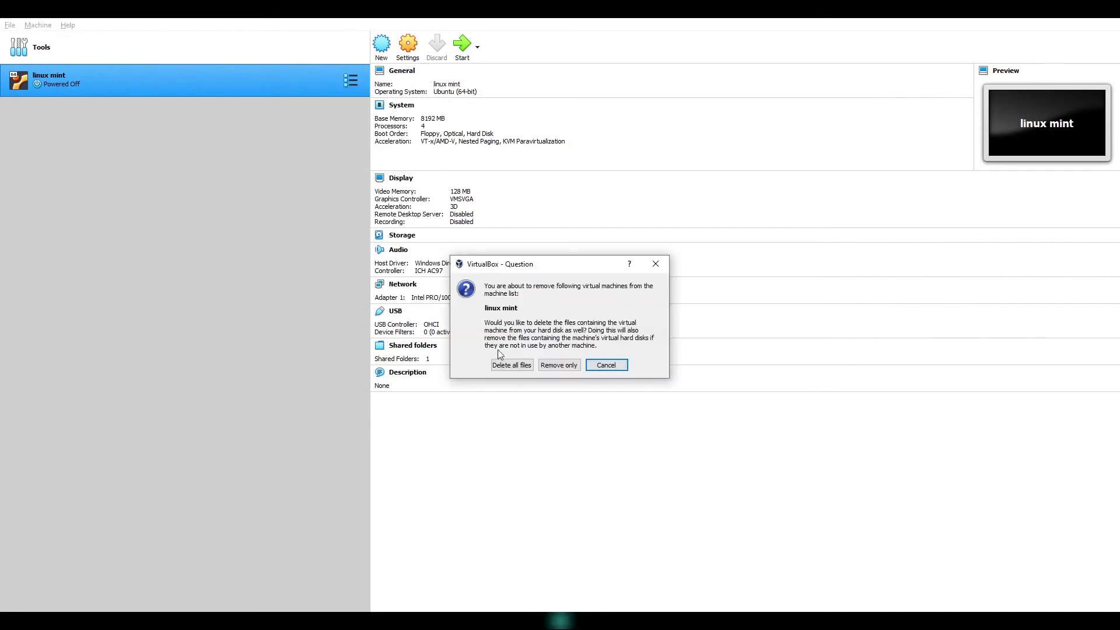
left_click(513, 366)
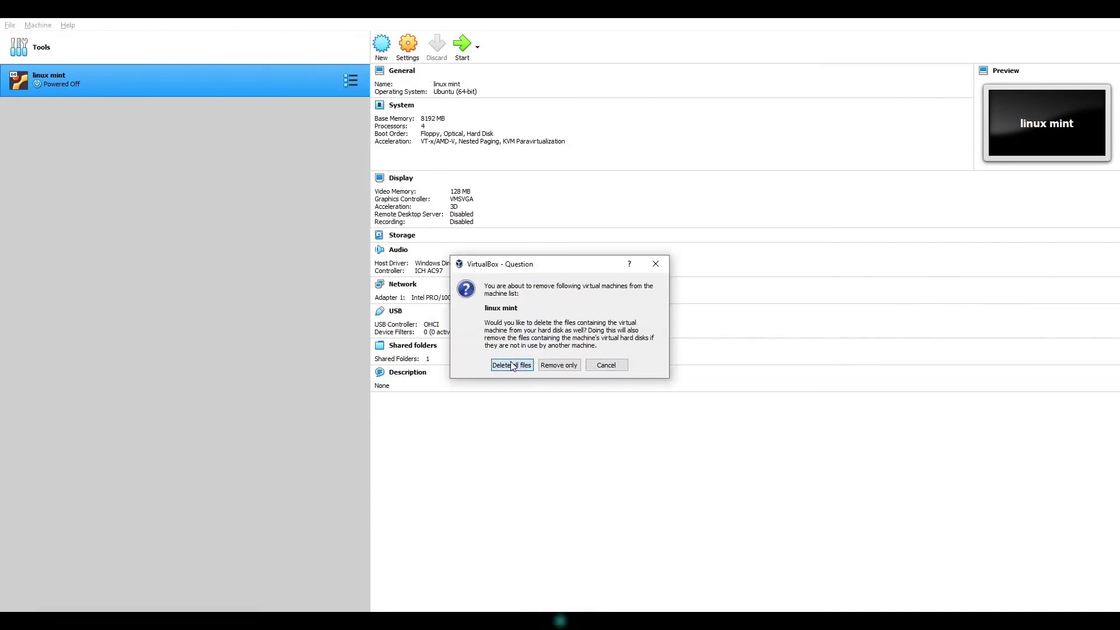